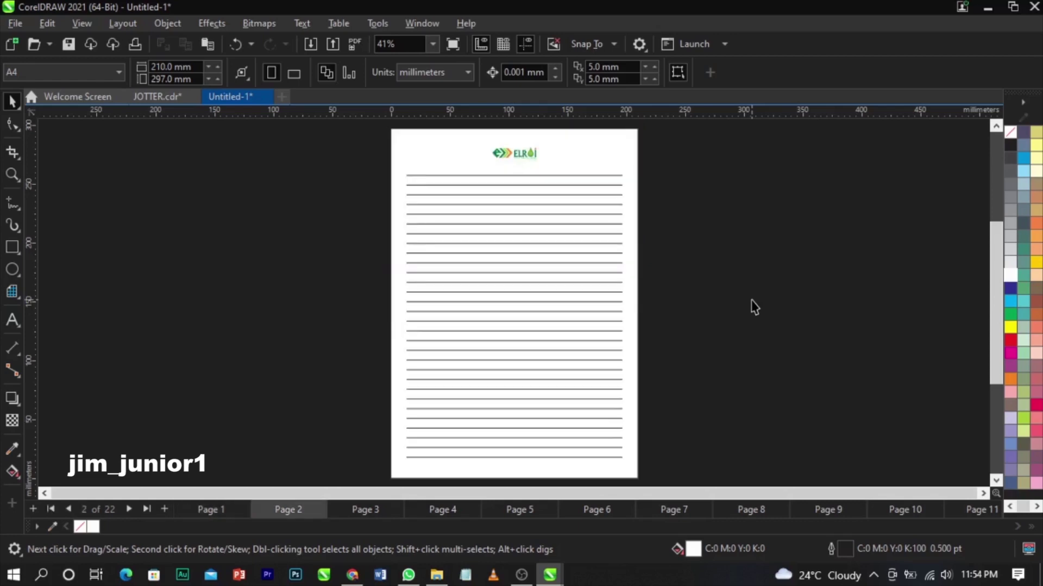
Step: Page through the jotter, dismissing the Insert Page prompts, and settle on page 2
key(Page_Down)
key(Page_Down)
key(Page_Down)
key(Page_Down)
key(Page_Down)
key(Page_Down)
key(Page_Down)
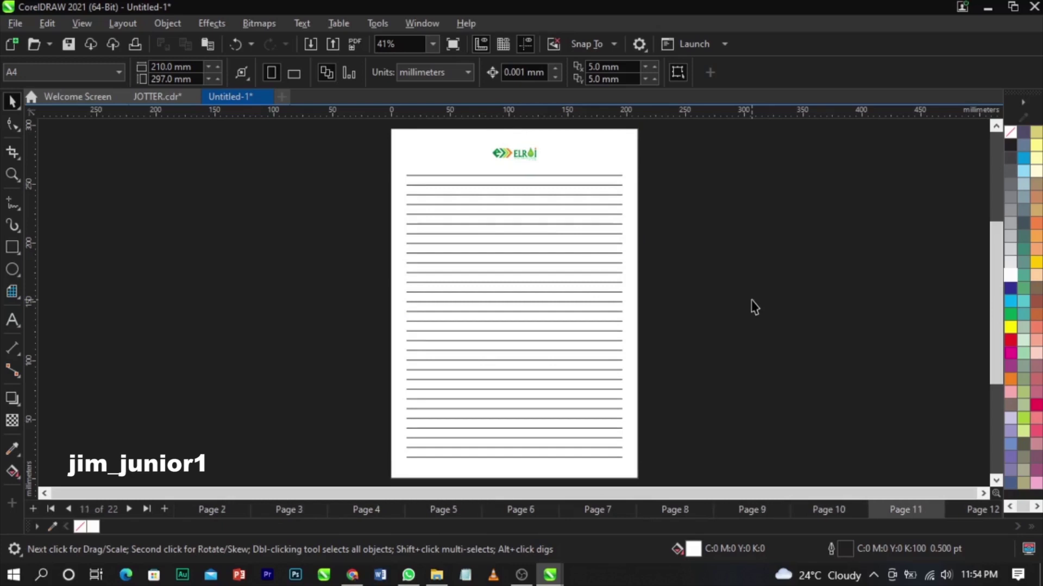
key(Page_Down)
key(Page_Down)
key(Page_Down)
key(Page_Down)
key(Page_Down)
key(Page_Down)
key(Page_Down)
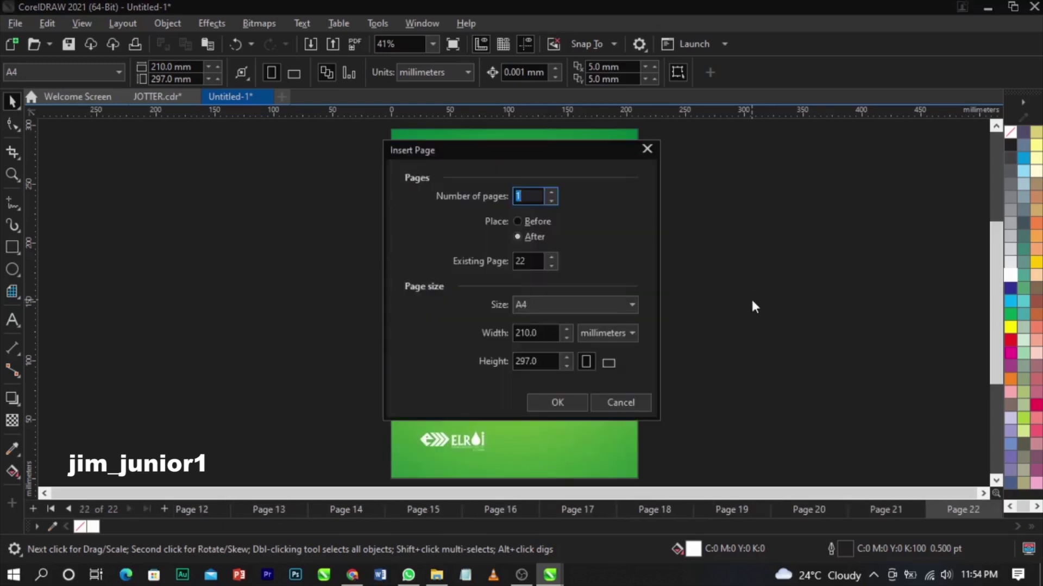
key(Escape)
key(Page_Up)
key(Page_Up)
key(Page_Up)
key(Page_Up)
key(Page_Up)
key(Page_Up)
key(Page_Up)
key(Page_Up)
key(Page_Up)
key(Page_Up)
key(Page_Up)
key(Page_Up)
key(Page_Up)
key(Page_Up)
key(Page_Up)
key(Page_Up)
key(Page_Up)
key(Page_Up)
key(Page_Up)
key(Page_Up)
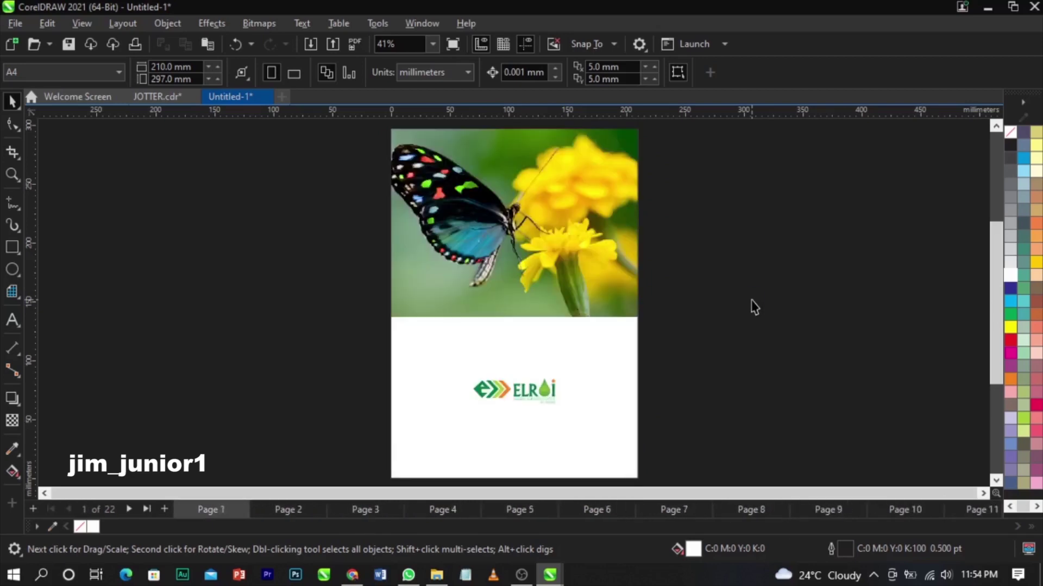
key(Page_Up)
key(Page_Up)
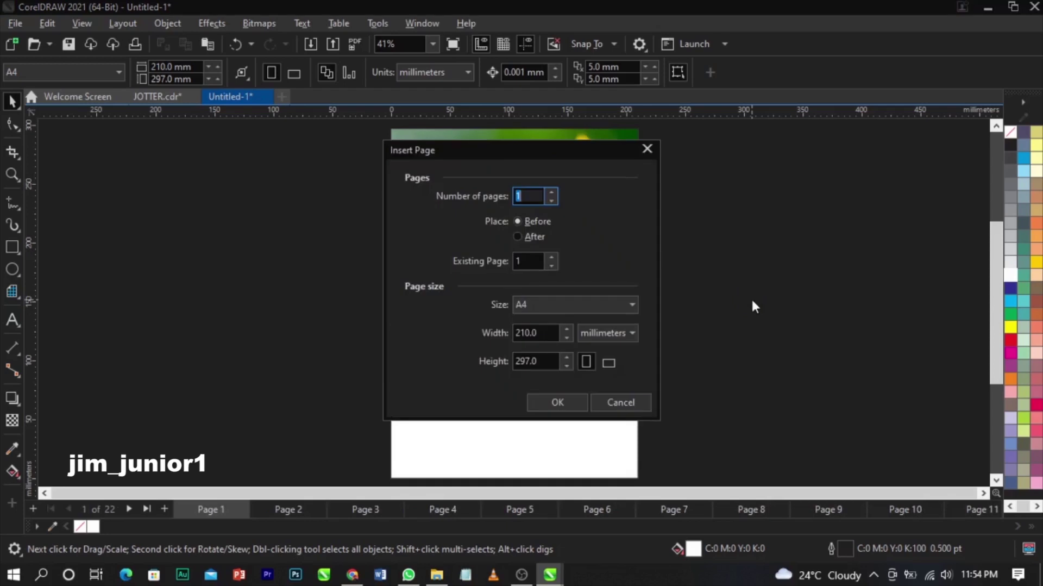
key(Escape)
key(Page_Down)
key(Page_Down)
key(Page_Down)
key(Page_Down)
key(Page_Down)
key(Page_Down)
key(Page_Down)
key(Page_Down)
key(Page_Down)
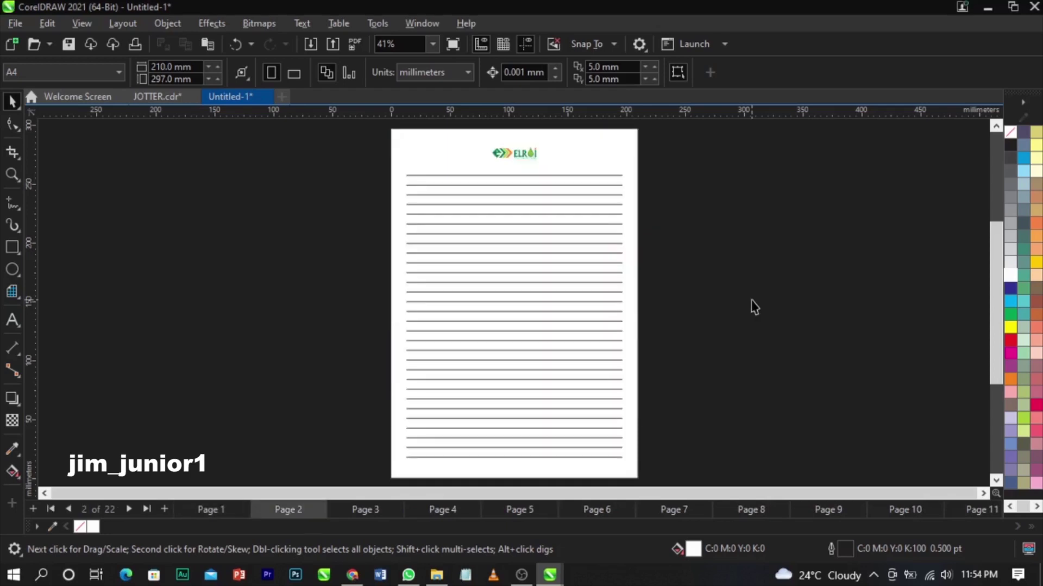
key(Page_Down)
key(Page_Down)
key(Page_Down)
key(Page_Down)
key(Page_Down)
key(Page_Down)
key(Page_Down)
key(Page_Down)
key(Page_Down)
key(Page_Down)
key(Page_Down)
key(Page_Down)
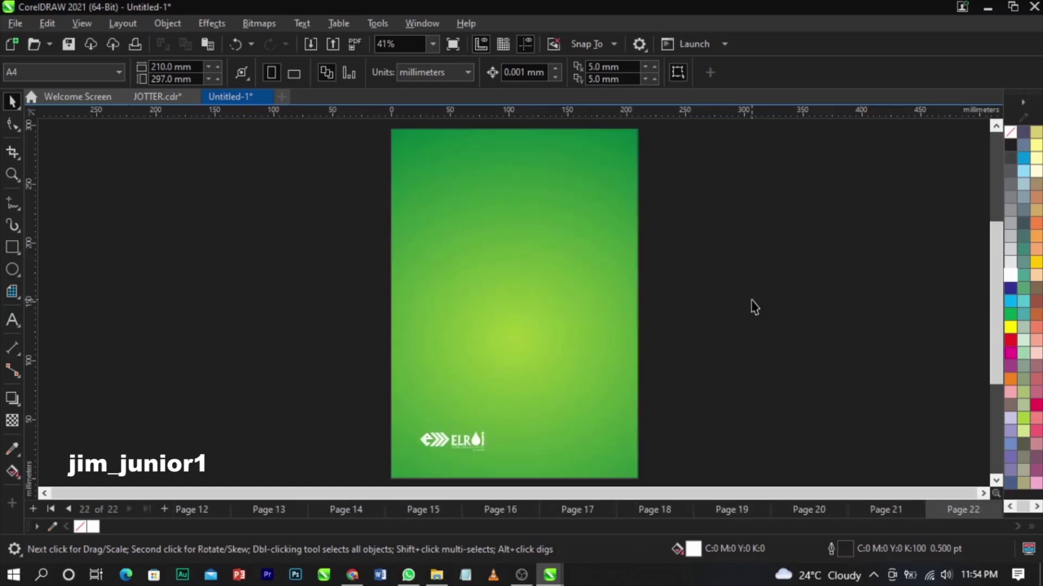
key(Page_Up)
key(Page_Up)
key(Page_Up)
key(Page_Up)
key(Page_Up)
key(Page_Up)
key(Page_Up)
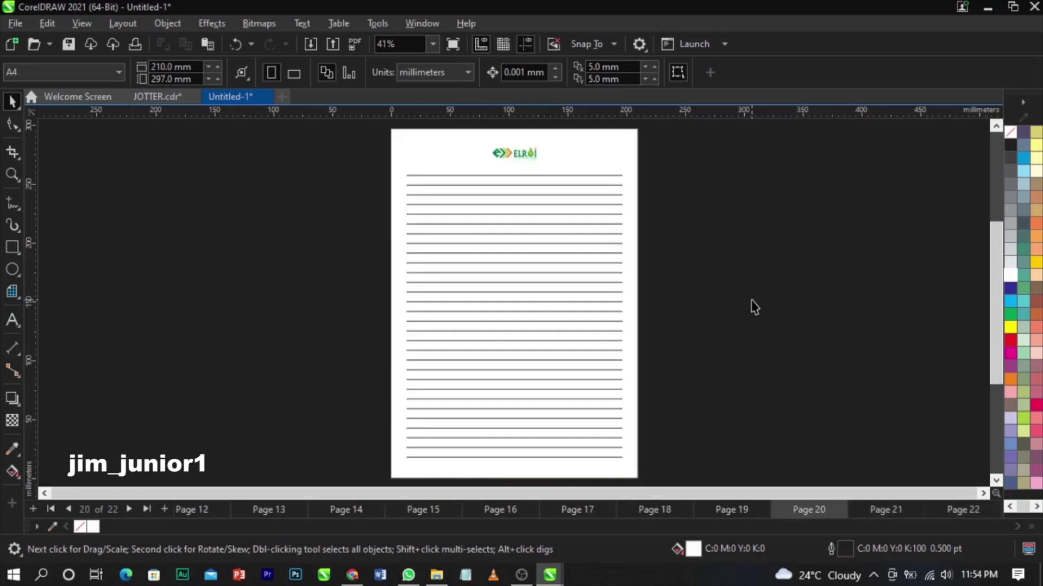
key(Page_Up)
key(Page_Up)
key(Page_Up)
key(Page_Up)
key(Page_Up)
key(Page_Up)
key(Page_Up)
key(Page_Up)
key(Page_Up)
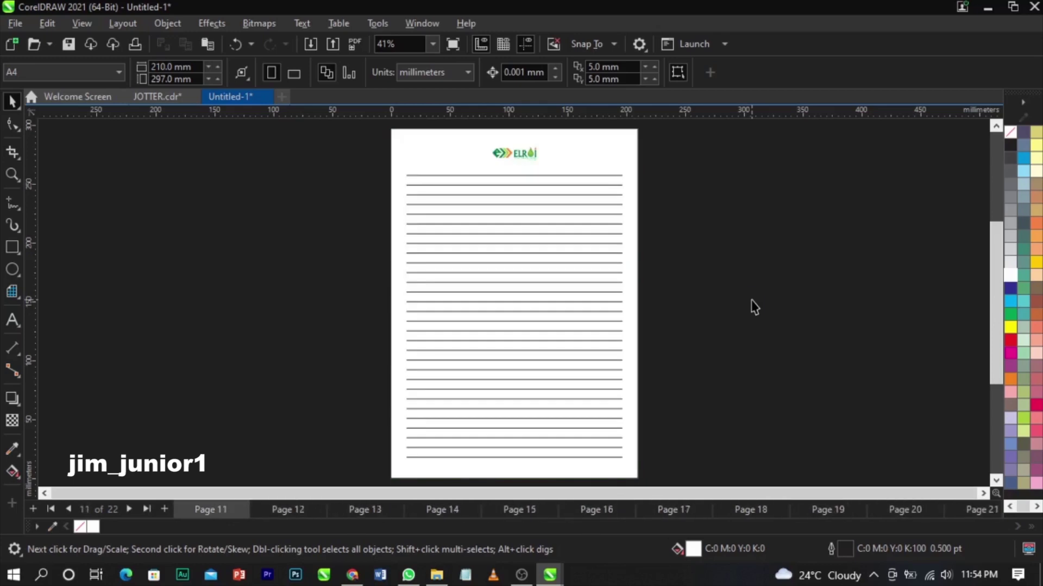
key(Page_Up)
key(Page_Up)
key(Page_Up)
key(Page_Up)
key(Page_Up)
key(Page_Up)
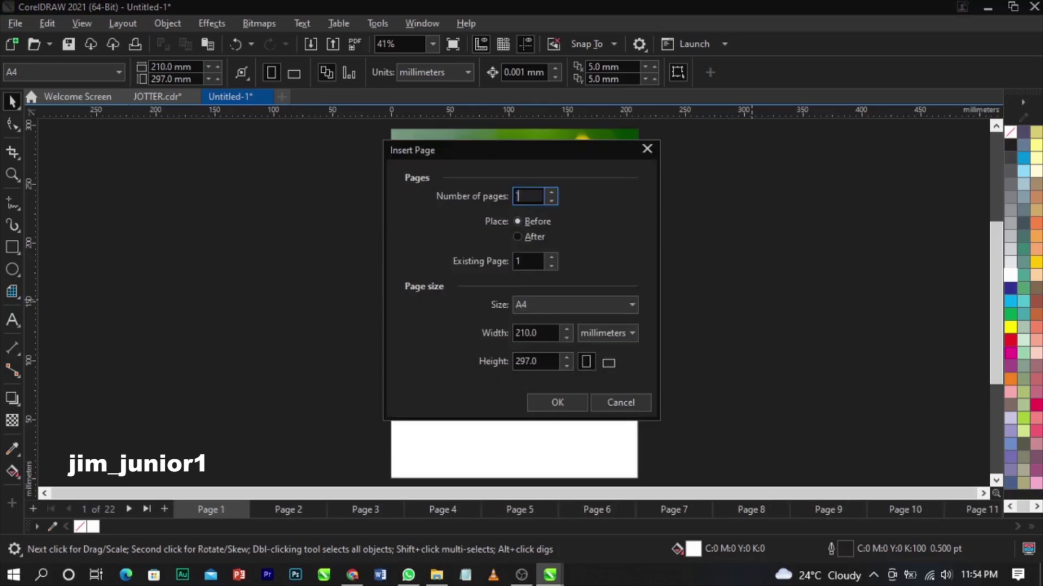
key(Escape)
key(Page_Down)
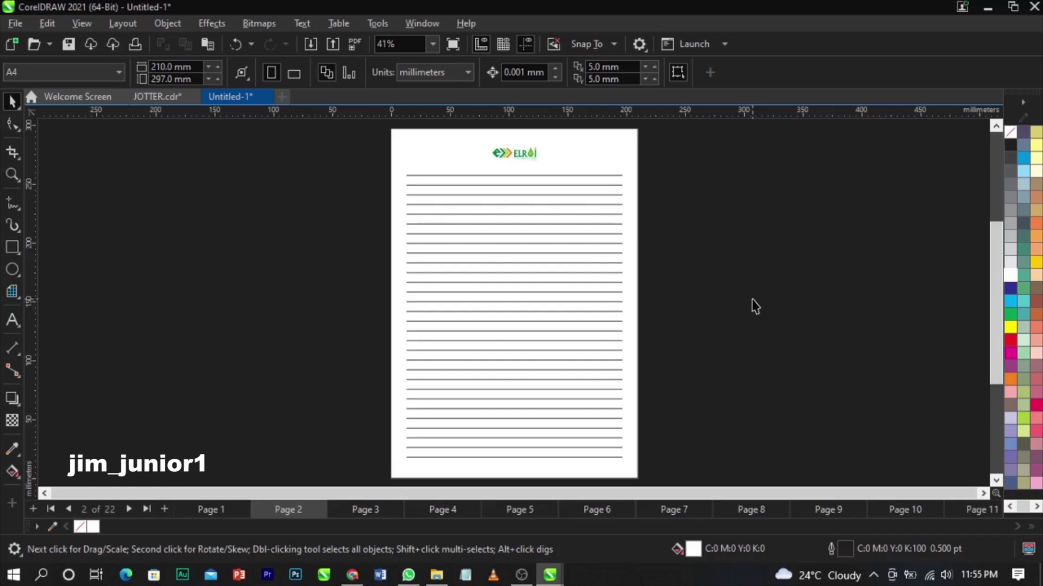
Step: Type the page number 1 below the ruled lines and set it to 7 pt
click(13, 320)
scroll(465, 413, down, 1)
scroll(483, 451, up, 4)
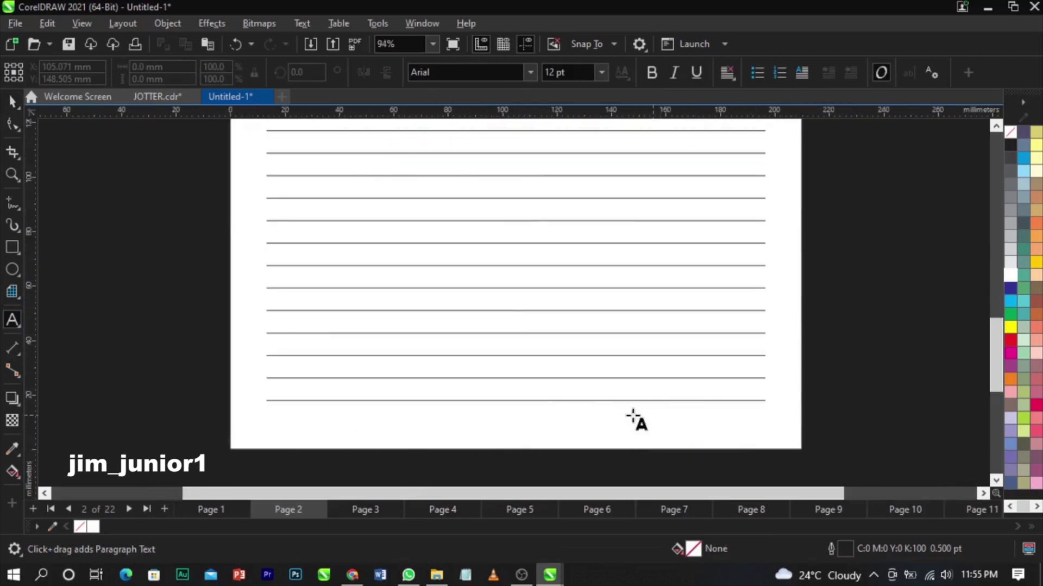
click(302, 432)
text(1)
key(ctrl+space)
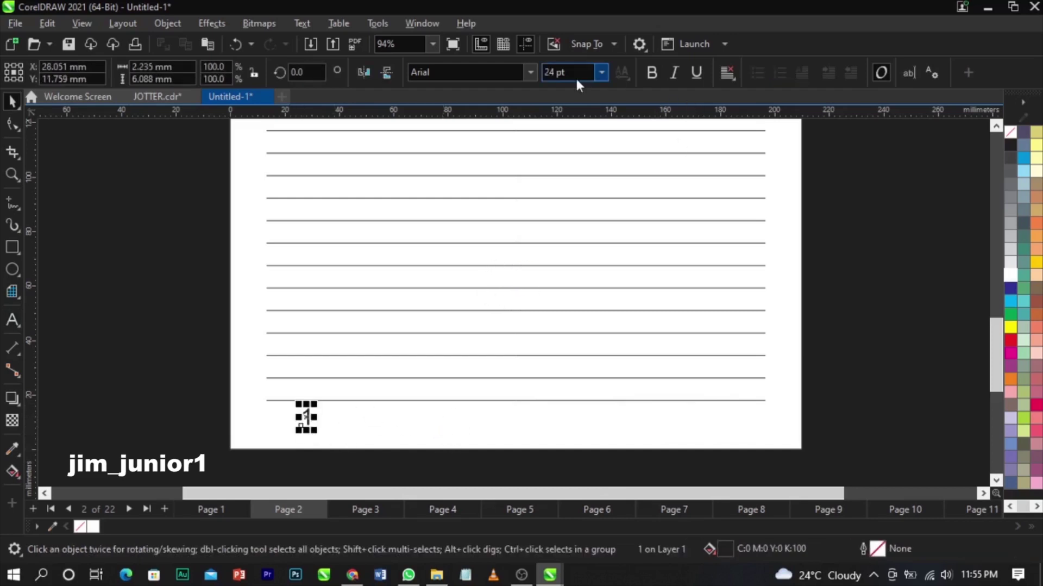
click(601, 72)
click(586, 108)
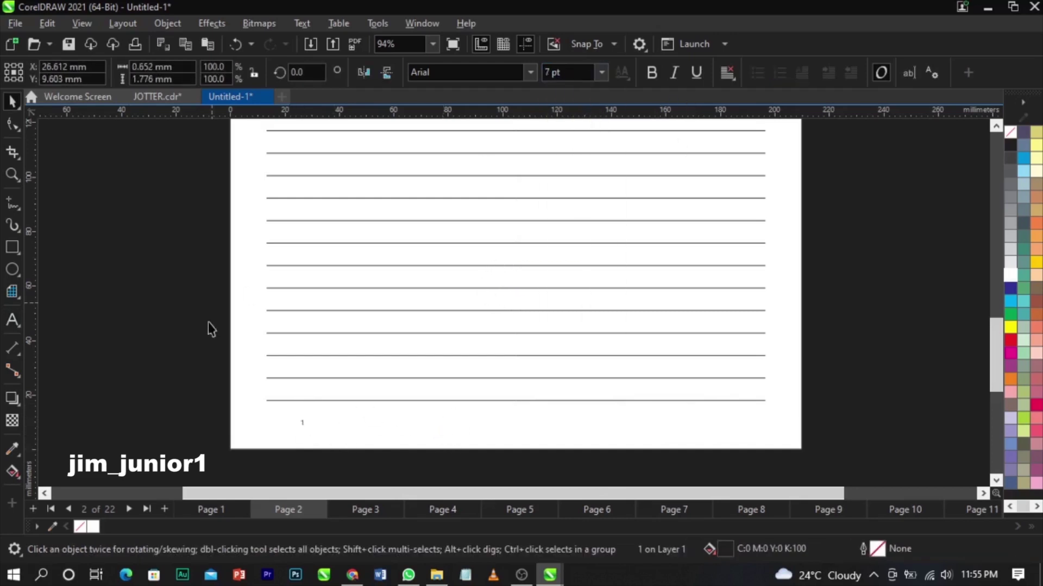
Step: Centre the 7 pt number 1 horizontally on the page and reselect it
click(183, 363)
click(301, 422)
shift+click(326, 400)
key(c)
click(584, 443)
scroll(585, 442, up, 4)
scroll(485, 415, down, 3)
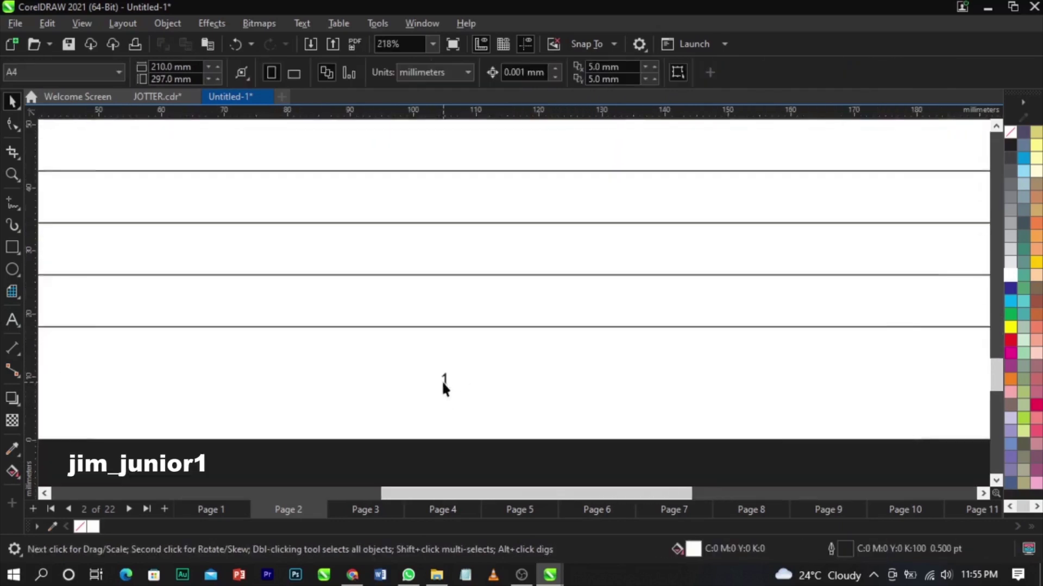
drag(540, 471, 378, 368)
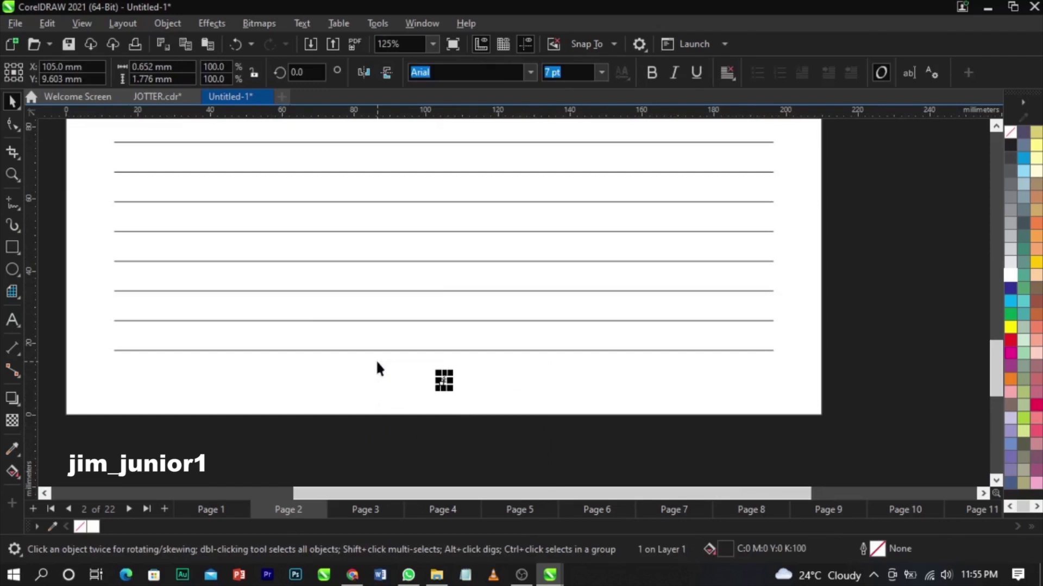
Step: Edit the copied page number on page 3 to read 2
key(Page_Down)
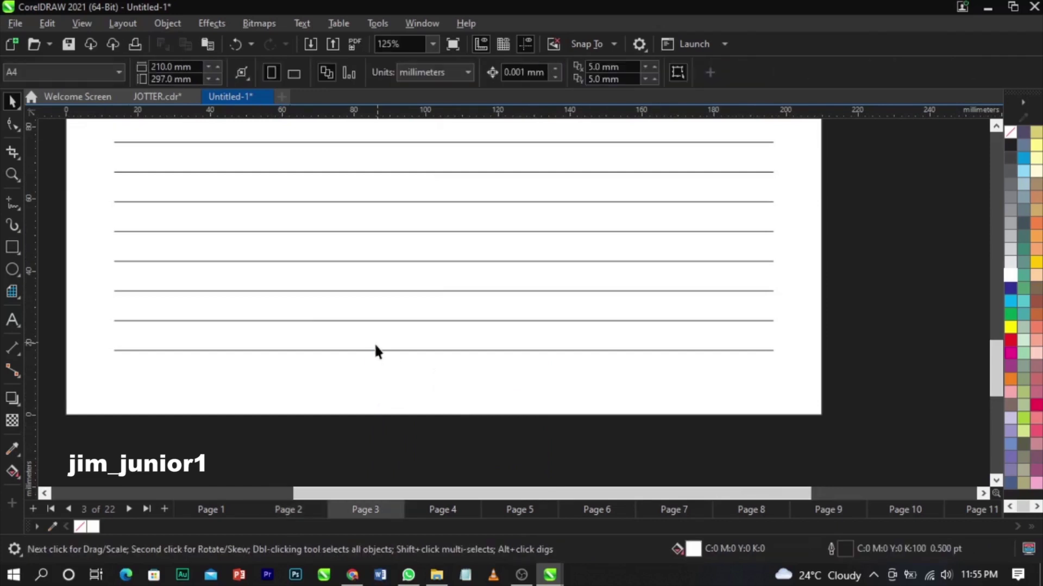
click(444, 381)
double_click(444, 381)
text(2)
key(ctrl+space)
drag(510, 454, 392, 367)
Step: Edit the page number on page 4 to read 3
click(427, 519)
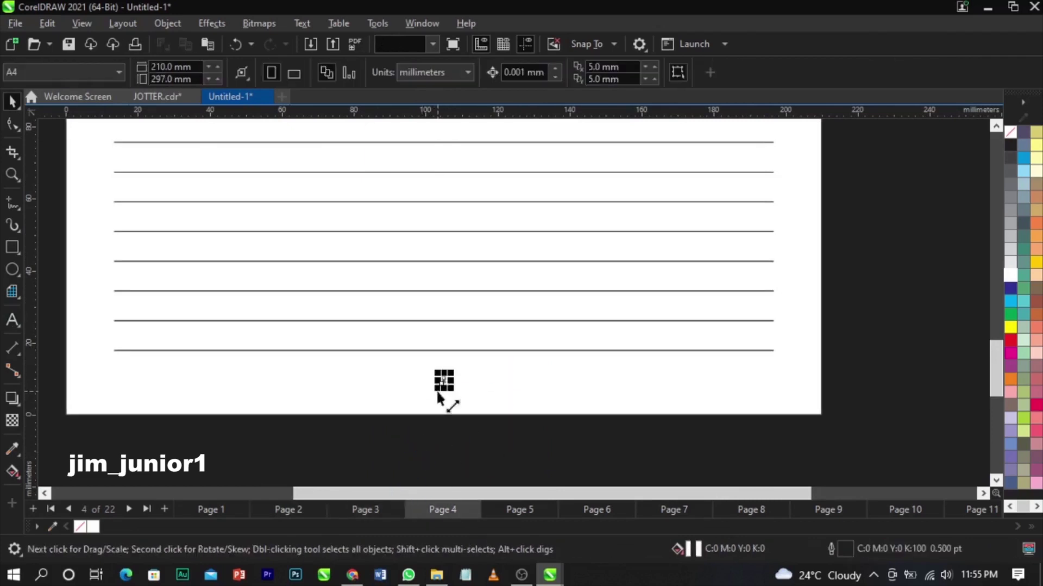
double_click(444, 382)
text(3)
key(ctrl+space)
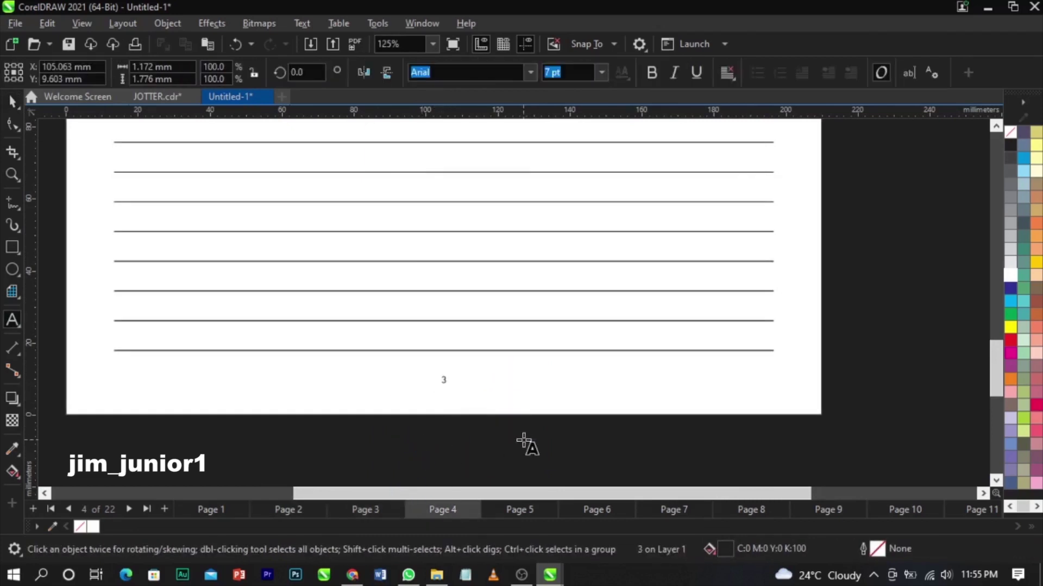
click(523, 440)
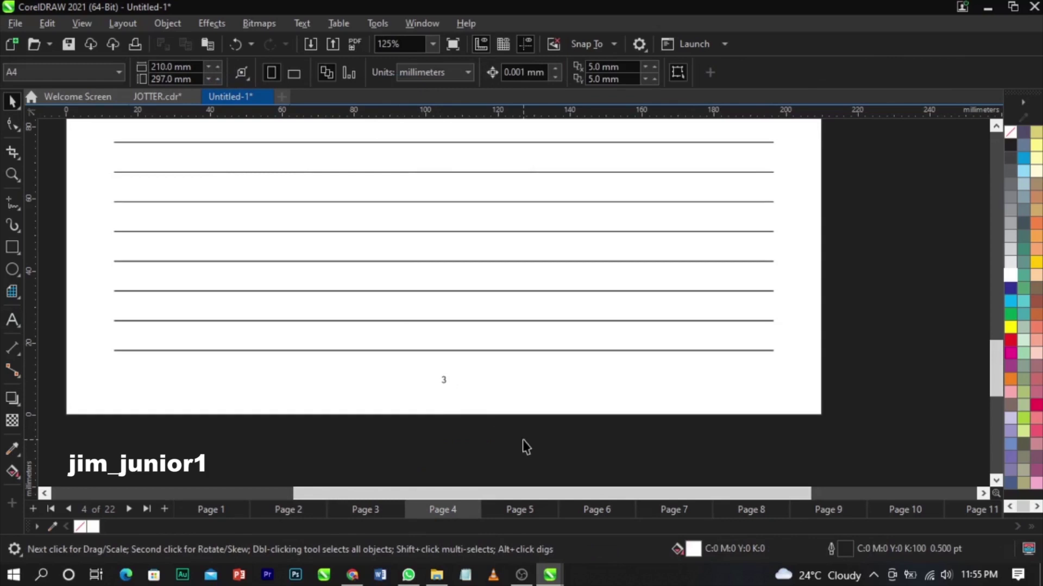
drag(523, 440, 396, 376)
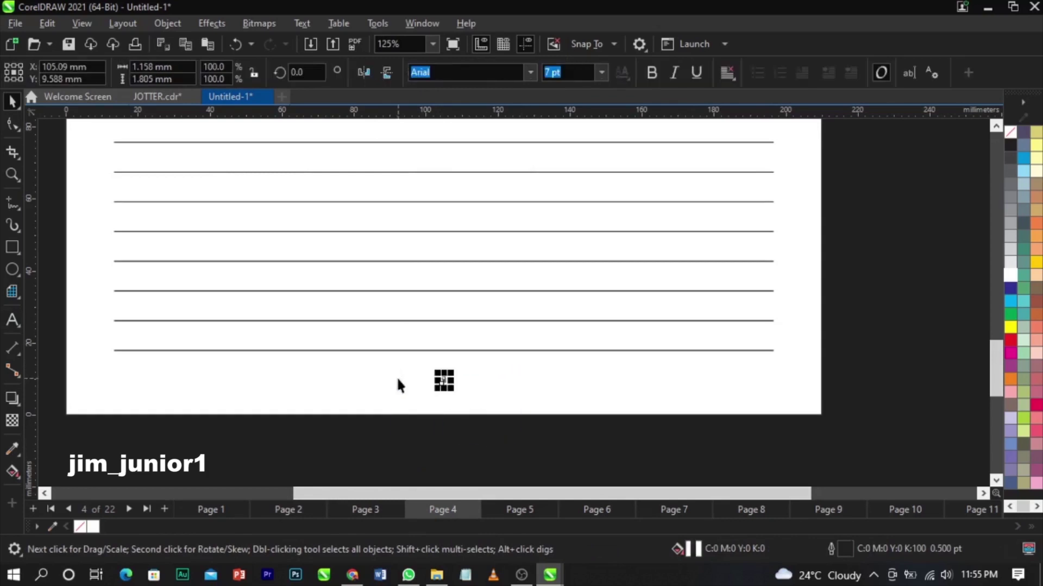
Step: Delete the page number on page 5
click(520, 510)
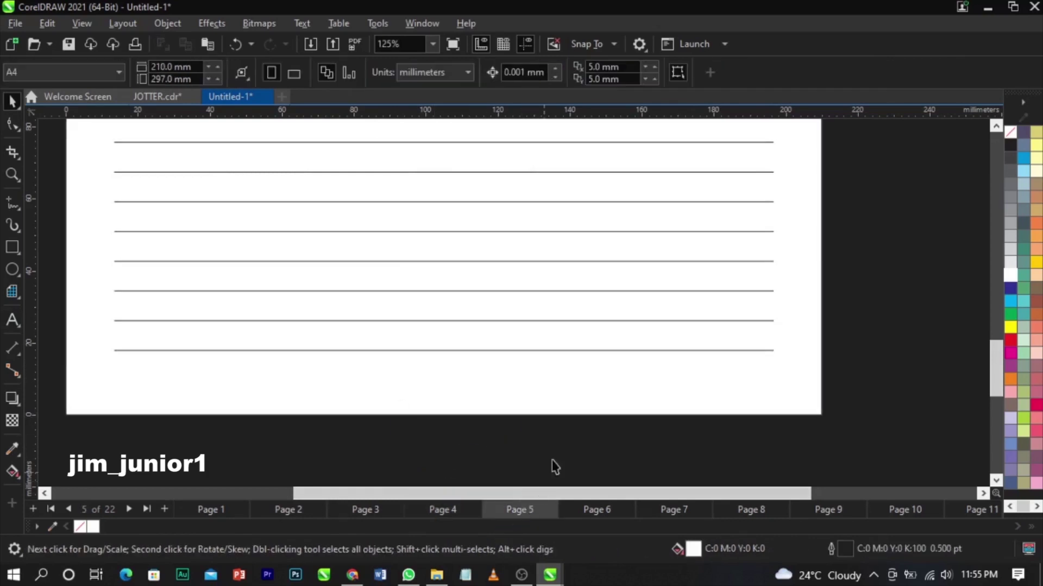
click(446, 382)
double_click(443, 380)
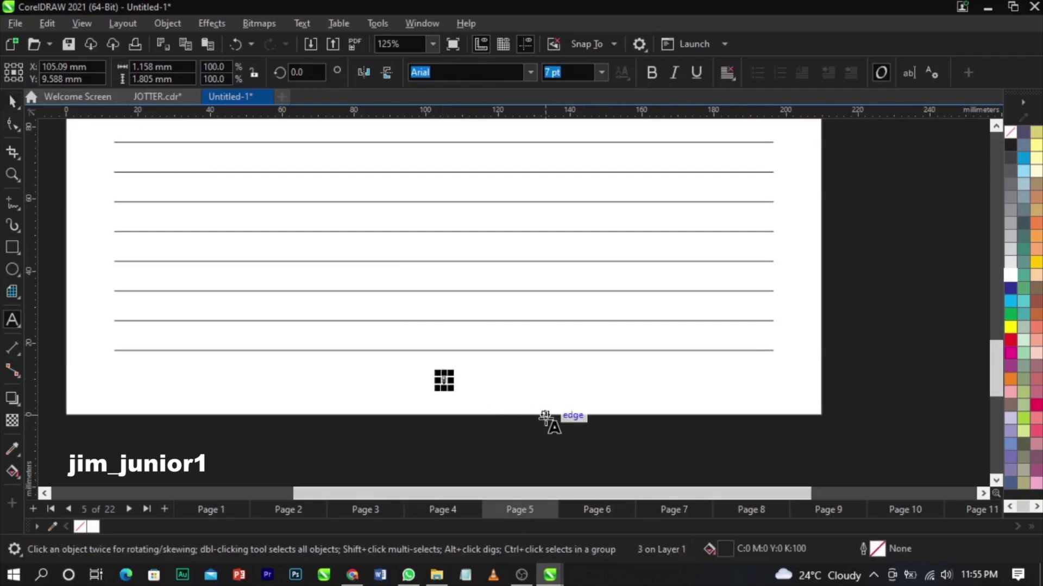
key(Escape)
key(Delete)
Step: Delete the numbers 2 and 1 from pages 3 and 2, then fit the whole page
key(Page_Up)
click(444, 378)
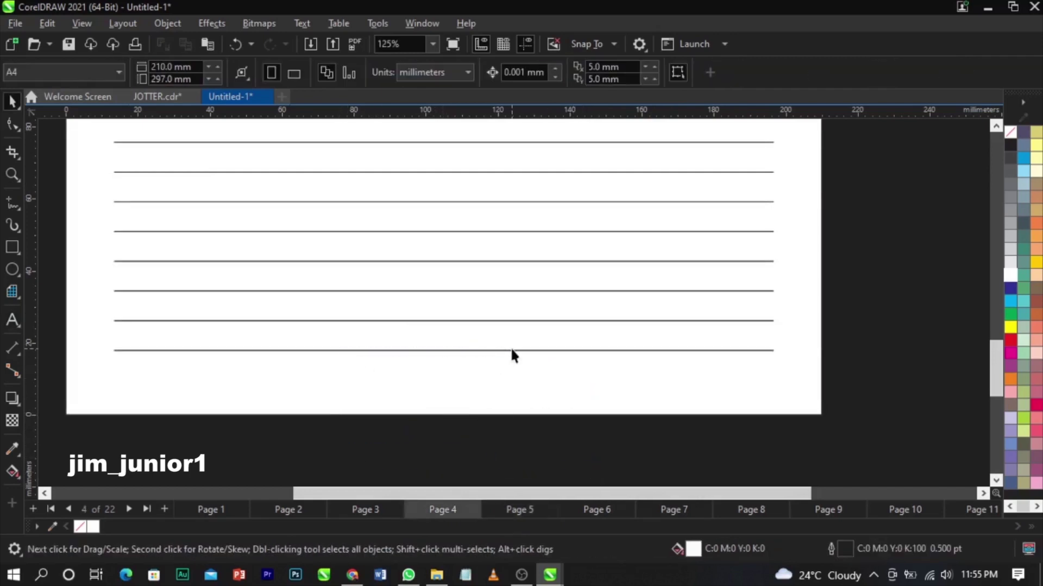
key(Page_Up)
drag(369, 439, 493, 354)
key(Delete)
key(Page_Up)
drag(411, 449, 488, 353)
key(Delete)
key(shift+F4)
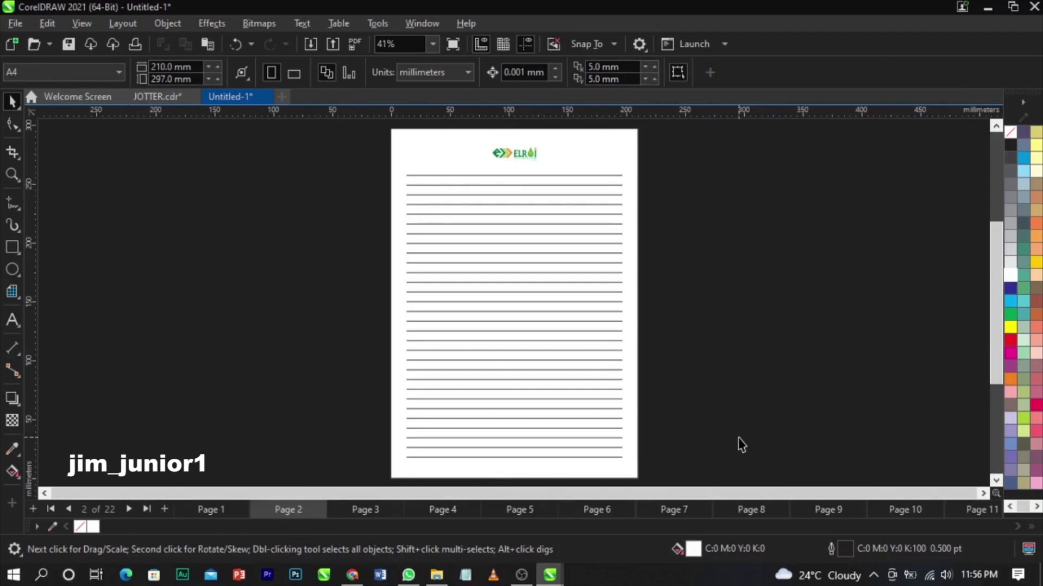
Step: Select and copy both butterfly front cover objects on page 1
click(212, 509)
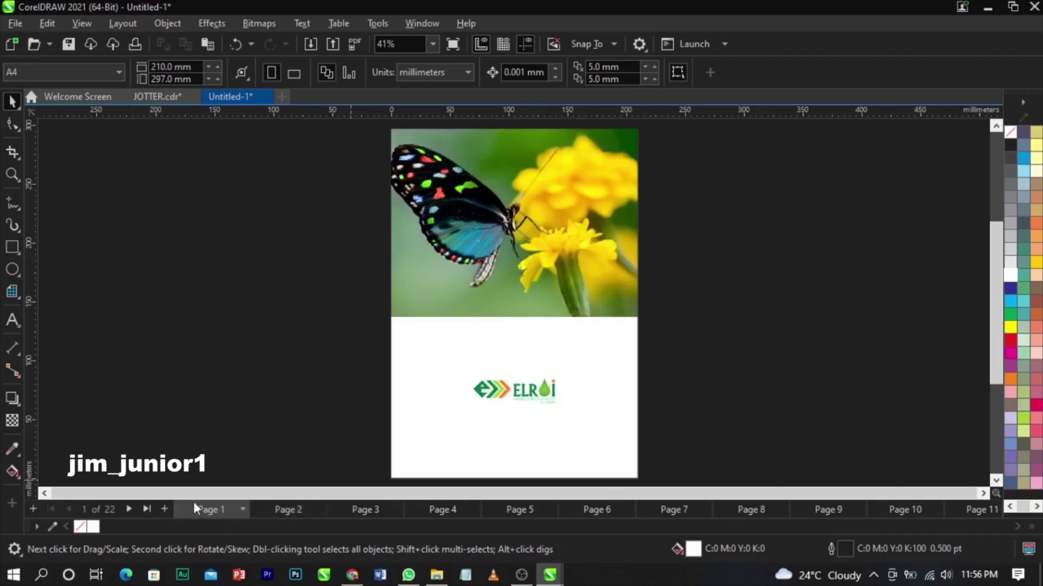
click(146, 509)
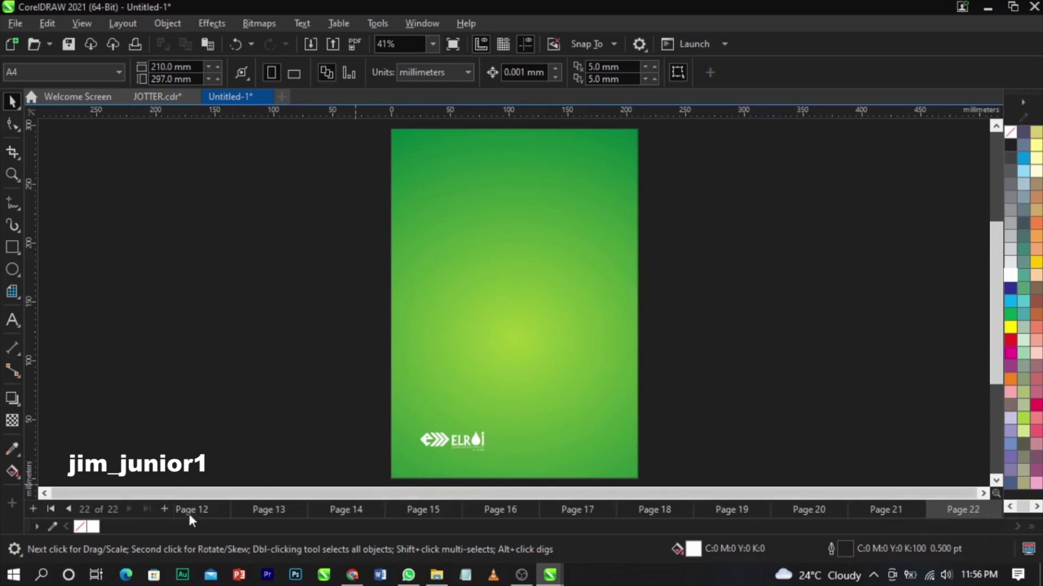
click(51, 509)
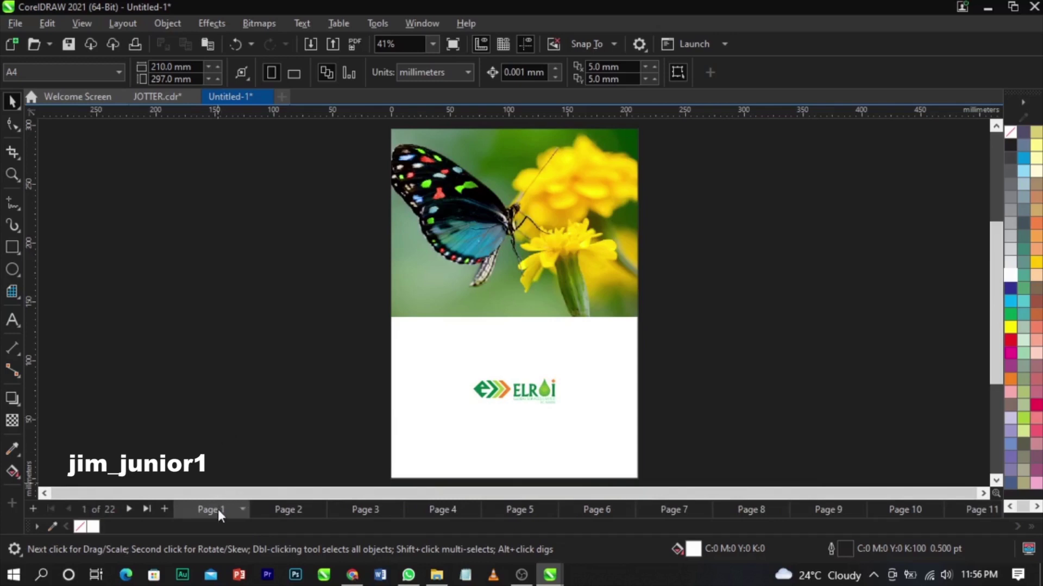
key(ctrl+a)
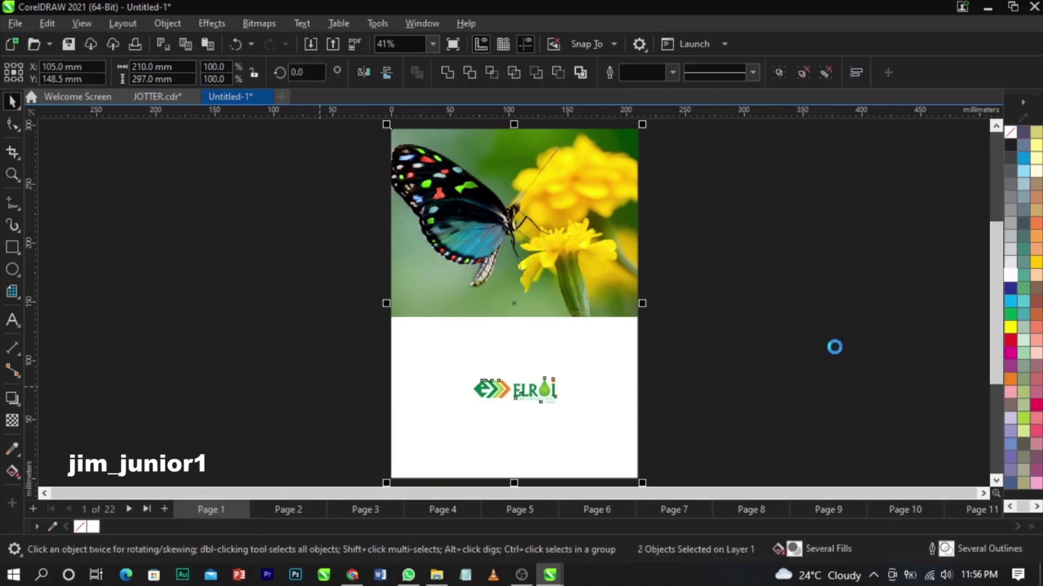
click(834, 347)
Step: Create a new blank document and paste the front cover in as a group
key(ctrl+n)
key(Return)
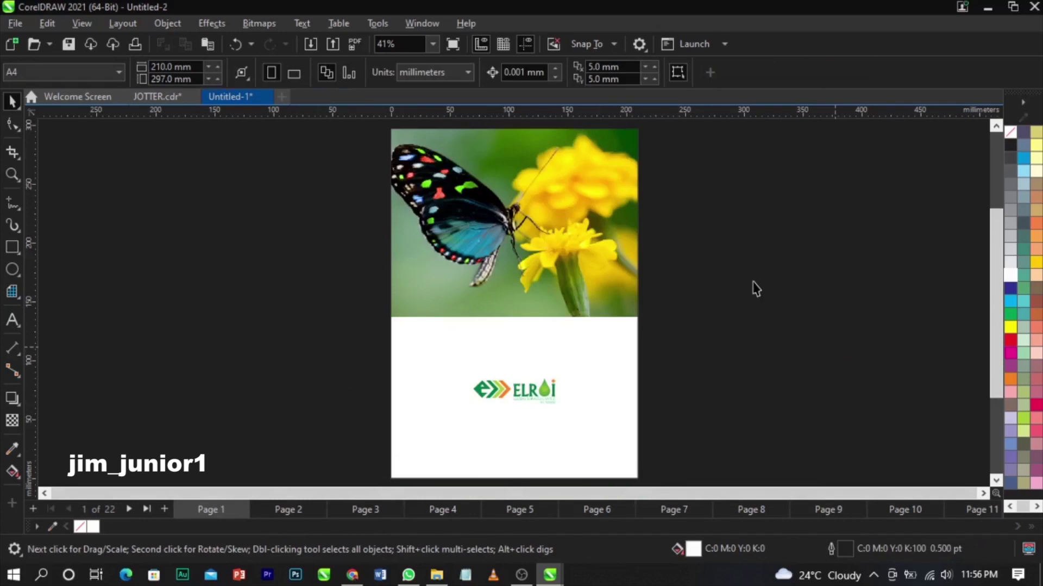
key(ctrl+v)
key(ctrl+g)
Step: Cut the green back cover from Untitled-1's page 22 and delete the empty page
click(298, 205)
click(223, 97)
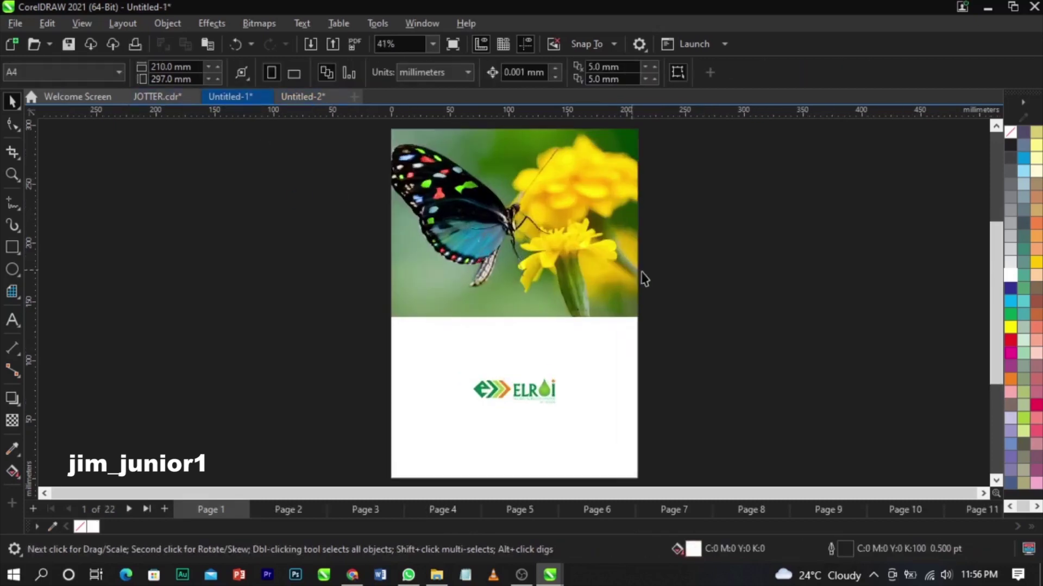
click(147, 509)
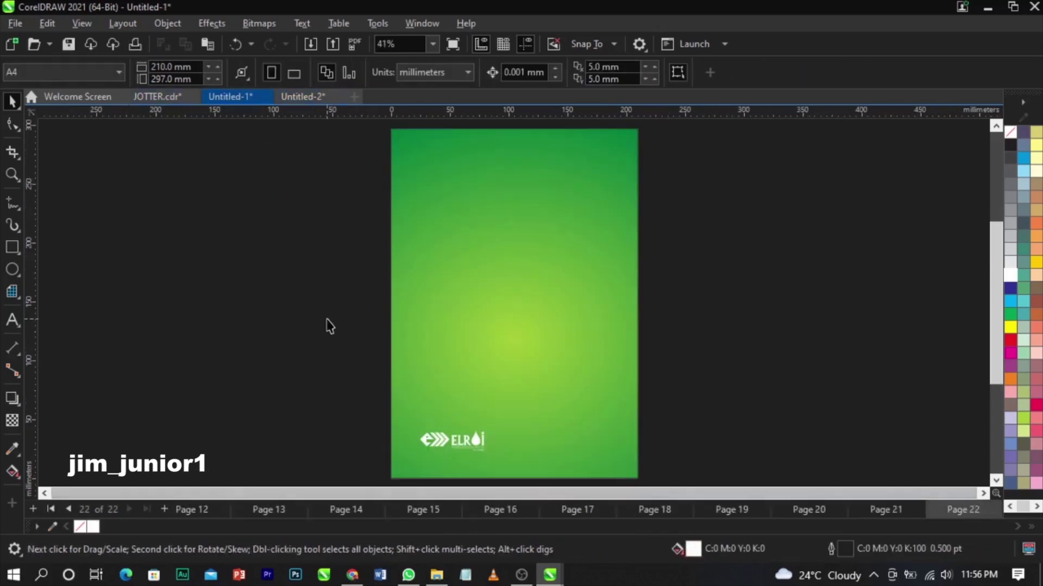
key(ctrl+a)
key(Delete)
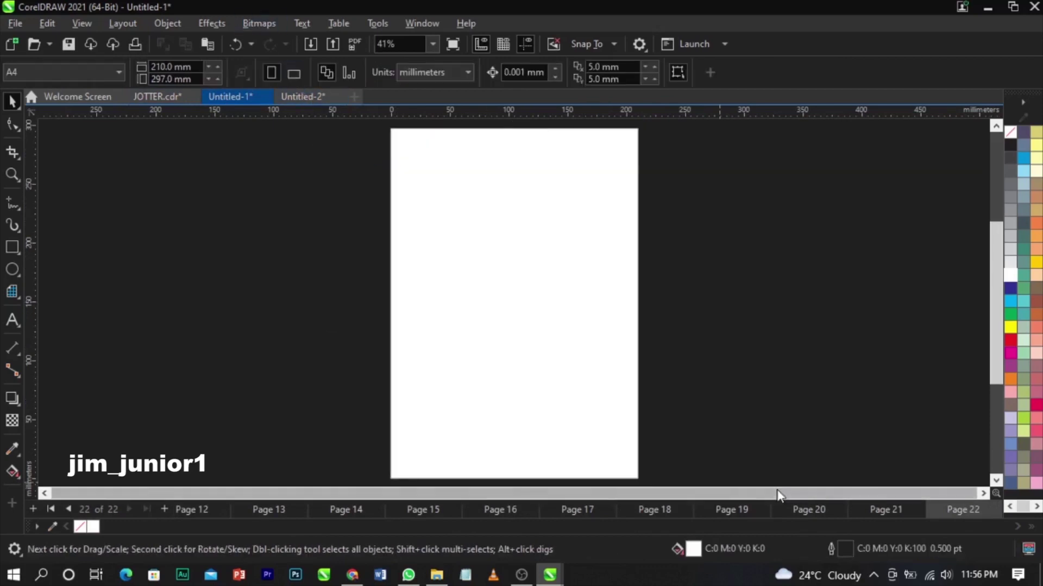
right_click(941, 511)
click(940, 487)
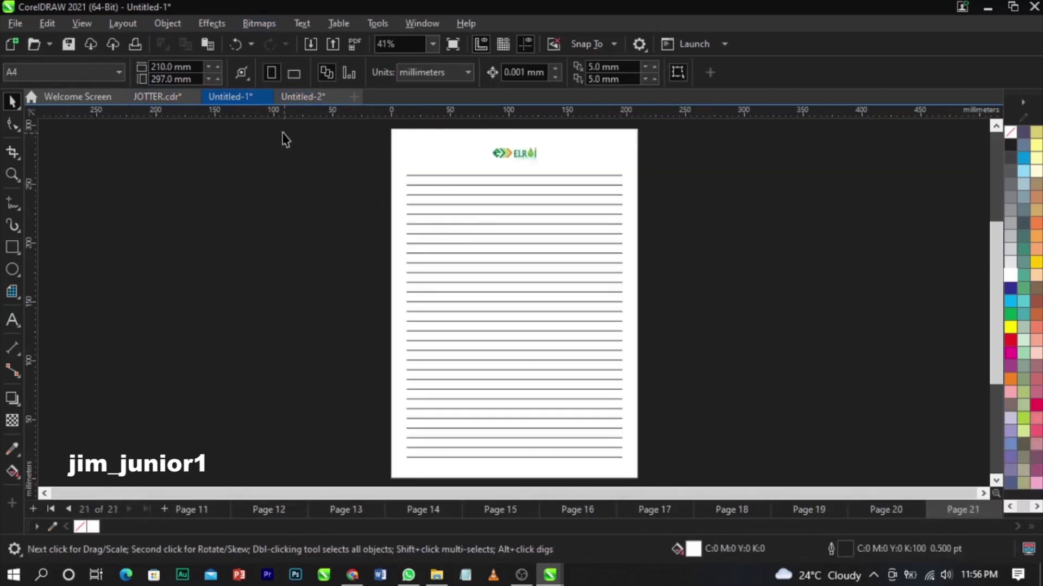
Step: Paste the green back cover onto Untitled-2's page 1 and mirror it left of the front cover
click(304, 98)
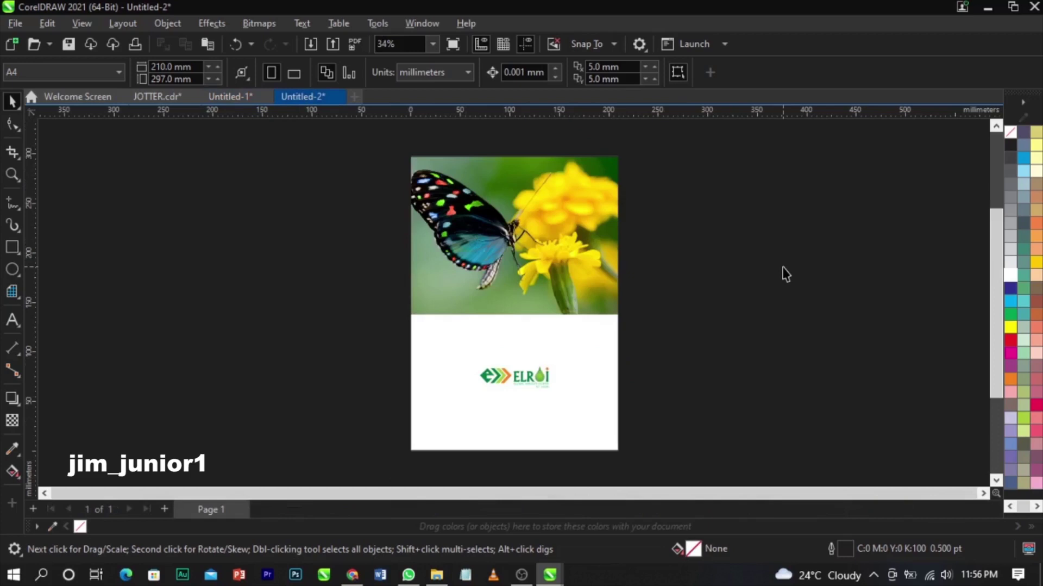
key(Page_Down)
key(ctrl+v)
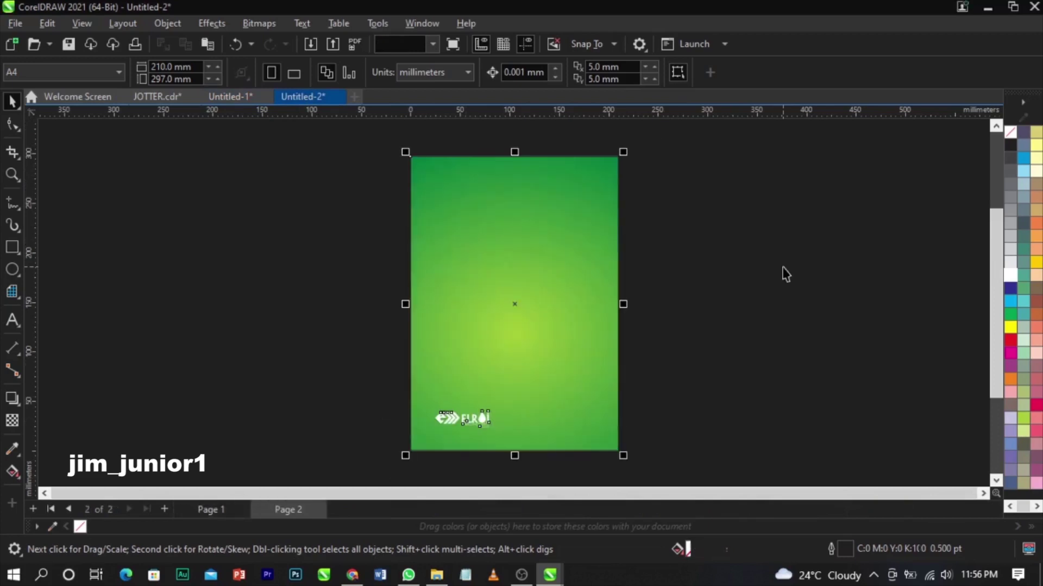
key(Page_Up)
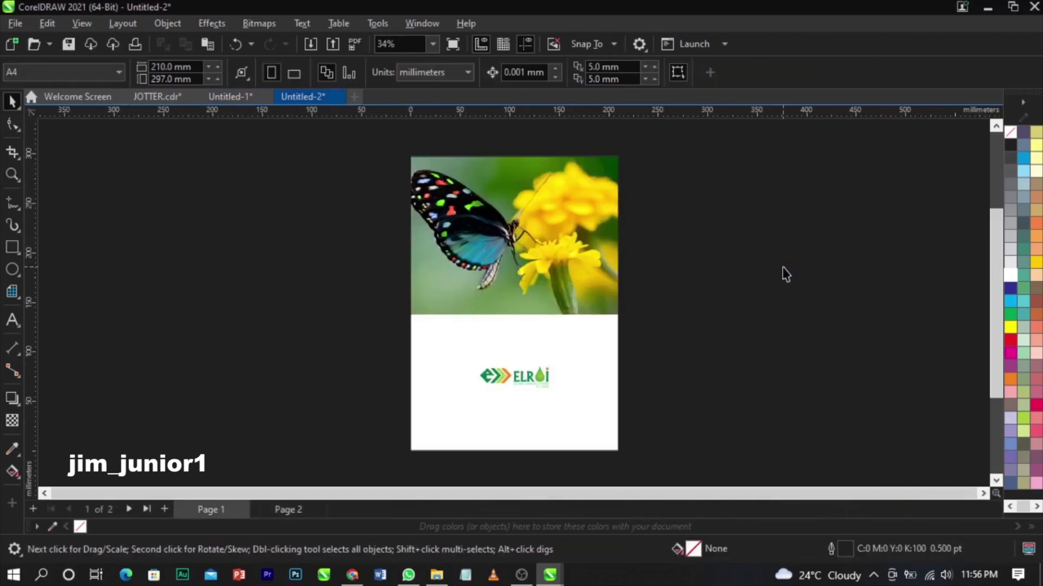
key(ctrl+v)
drag(623, 303, 329, 306)
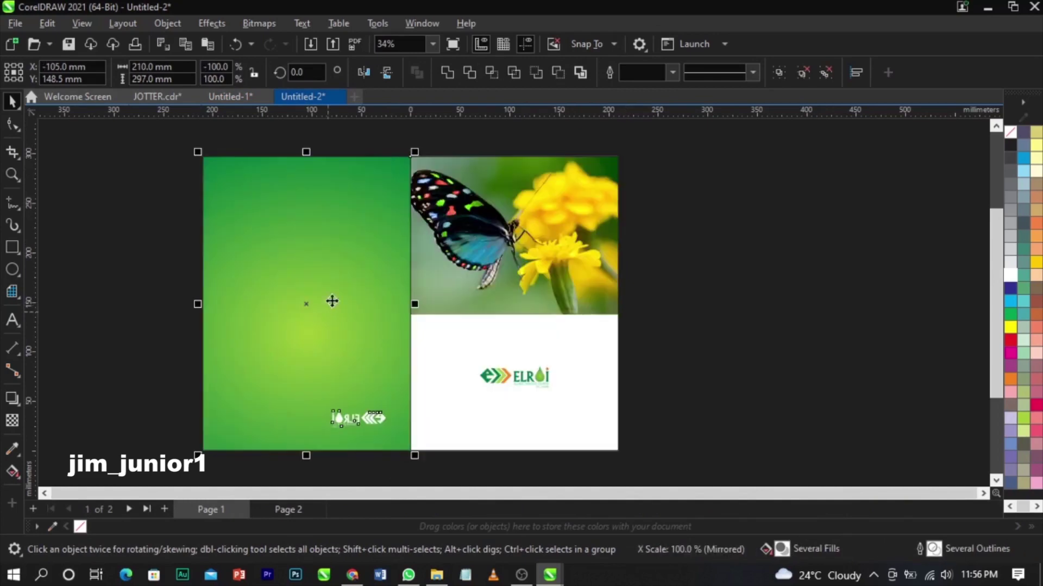
Step: Remove the outline from the green background rectangle and fit the whole spread in view
click(729, 260)
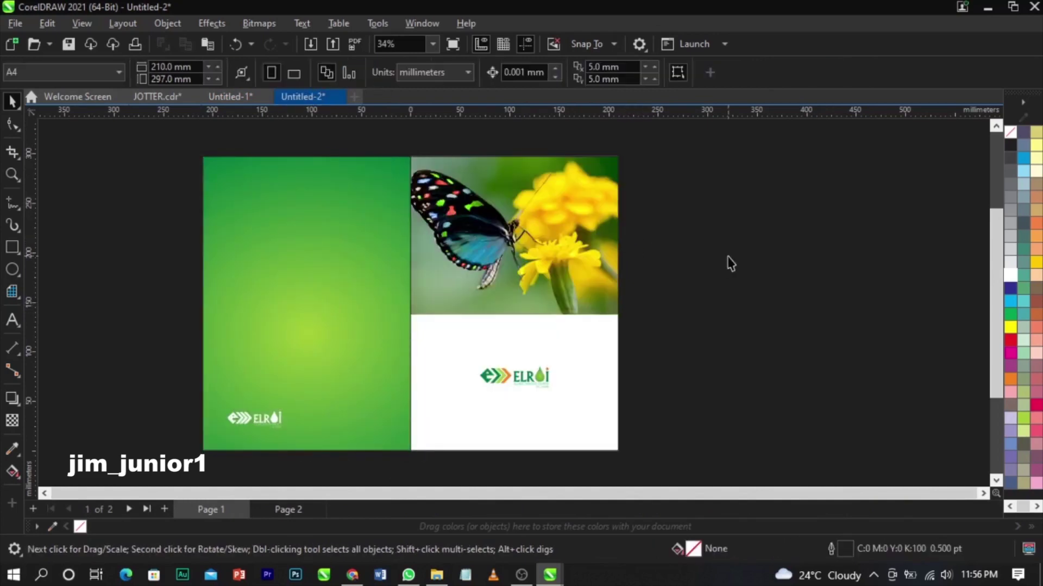
click(320, 243)
right_click(1013, 139)
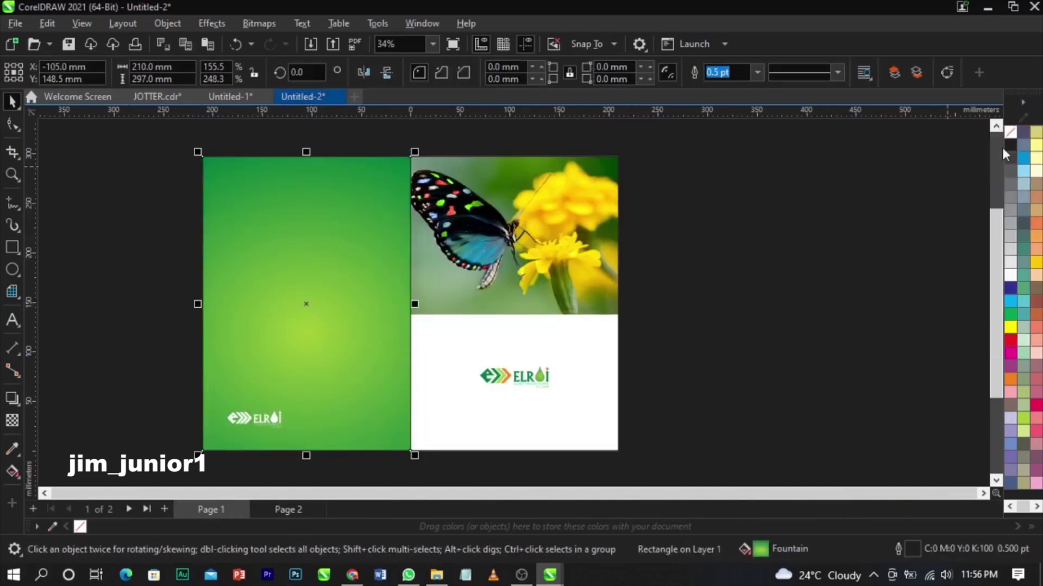
click(580, 364)
click(680, 357)
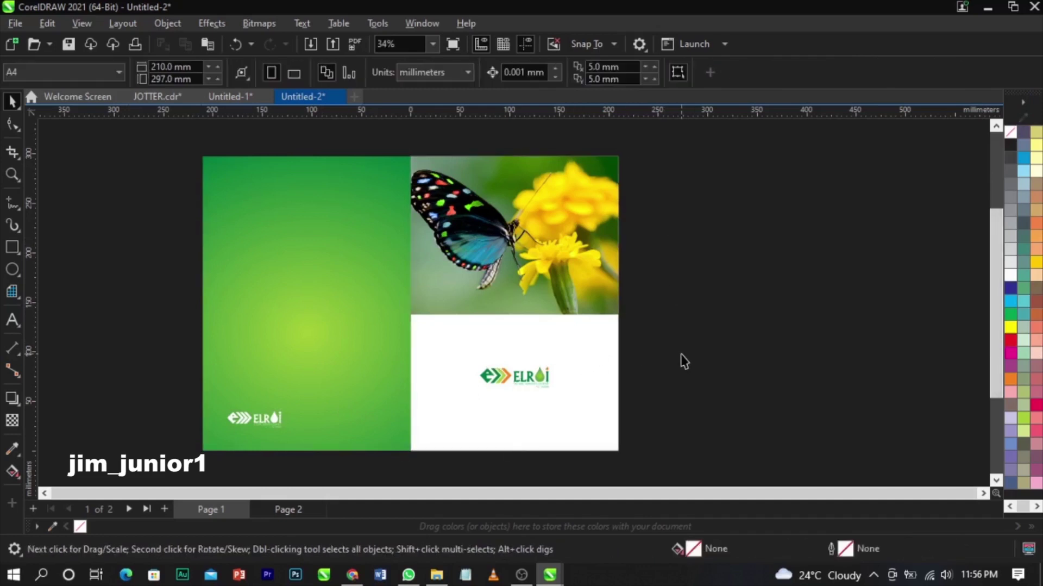
key(shift+F4)
click(422, 300)
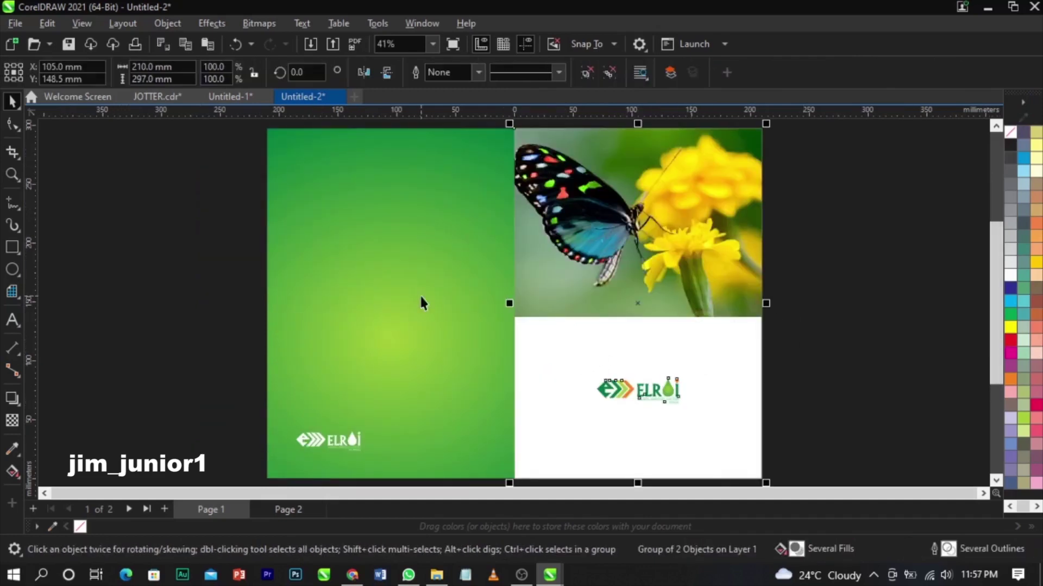
key(Escape)
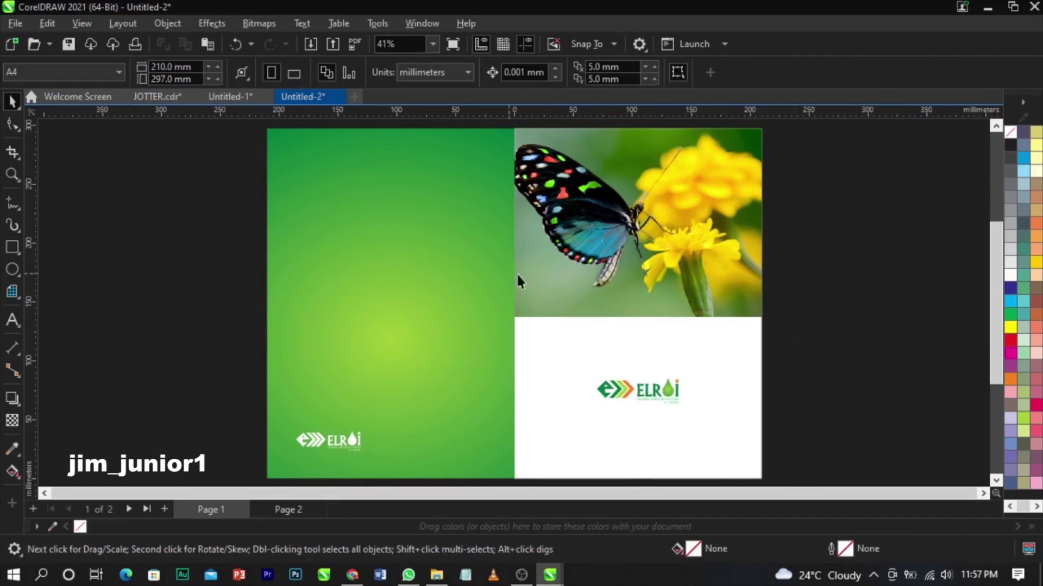
Step: Delete the butterfly cover page from Untitled-1 and browse the 20 remaining ruled pages
click(250, 100)
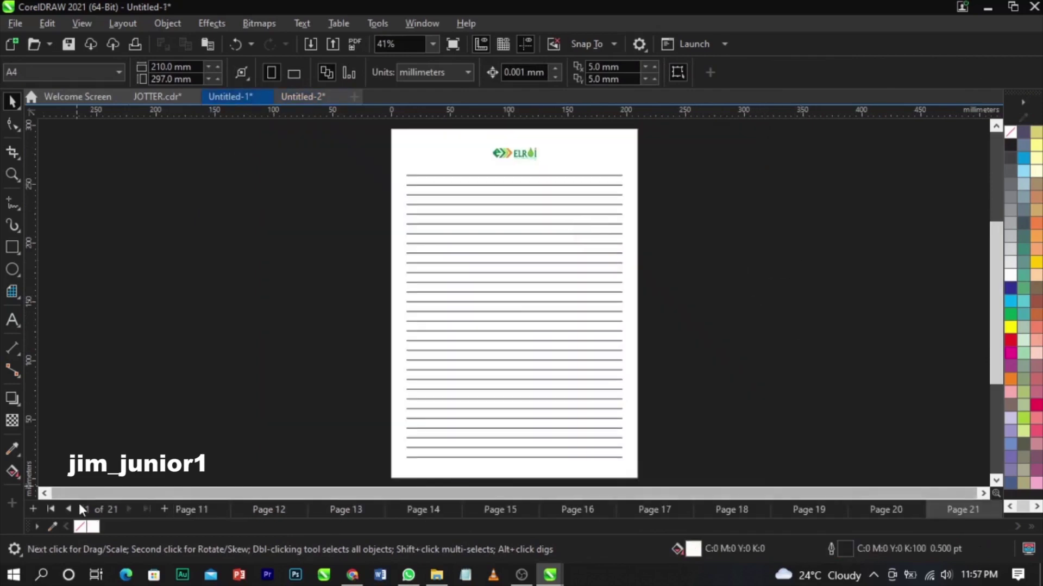
click(50, 509)
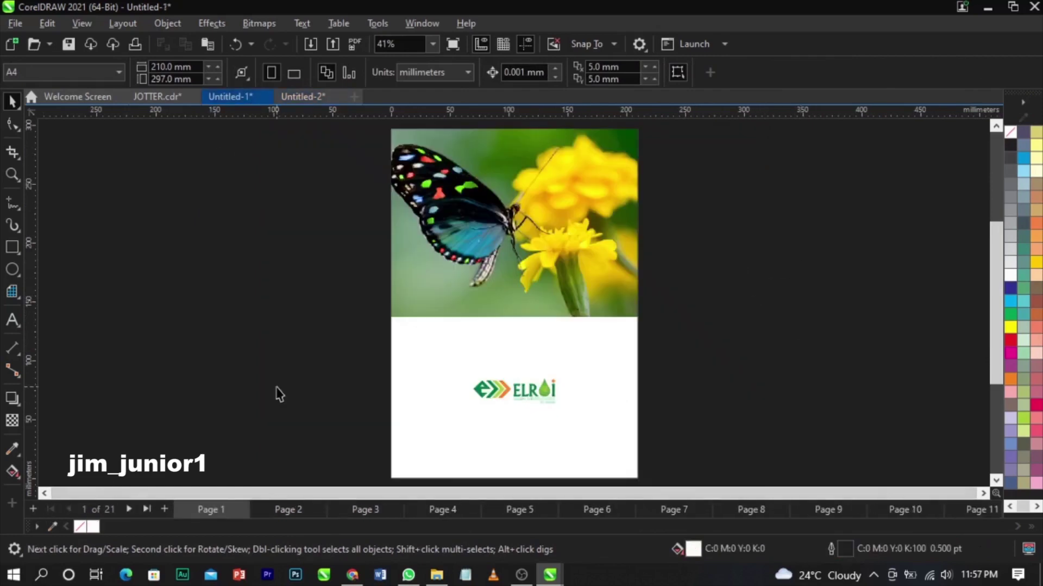
right_click(210, 506)
click(240, 475)
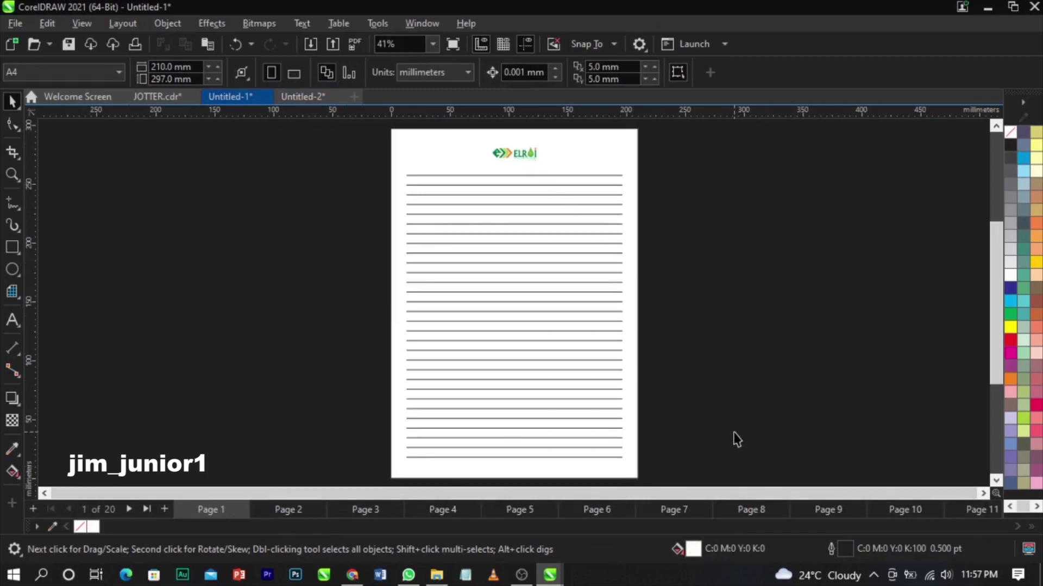
key(Page_Down)
key(Page_Down)
key(Page_Down)
key(Page_Down)
key(Page_Down)
key(Page_Down)
key(Page_Down)
key(Page_Down)
key(Page_Down)
key(Page_Down)
key(Page_Down)
key(Page_Down)
key(Page_Down)
key(Page_Down)
key(Page_Down)
key(Page_Up)
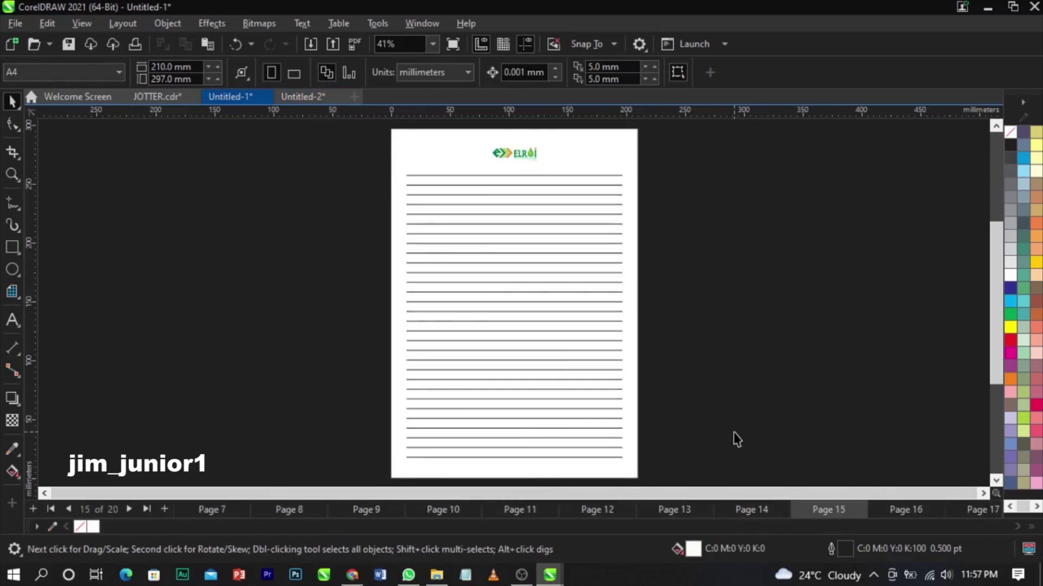
key(Page_Up)
key(Page_Up)
key(Page_Up)
key(Page_Up)
key(Page_Up)
key(Page_Up)
key(Page_Up)
key(Page_Up)
key(Page_Up)
key(Page_Up)
key(Page_Up)
key(Page_Up)
key(Page_Up)
key(Page_Up)
key(Page_Up)
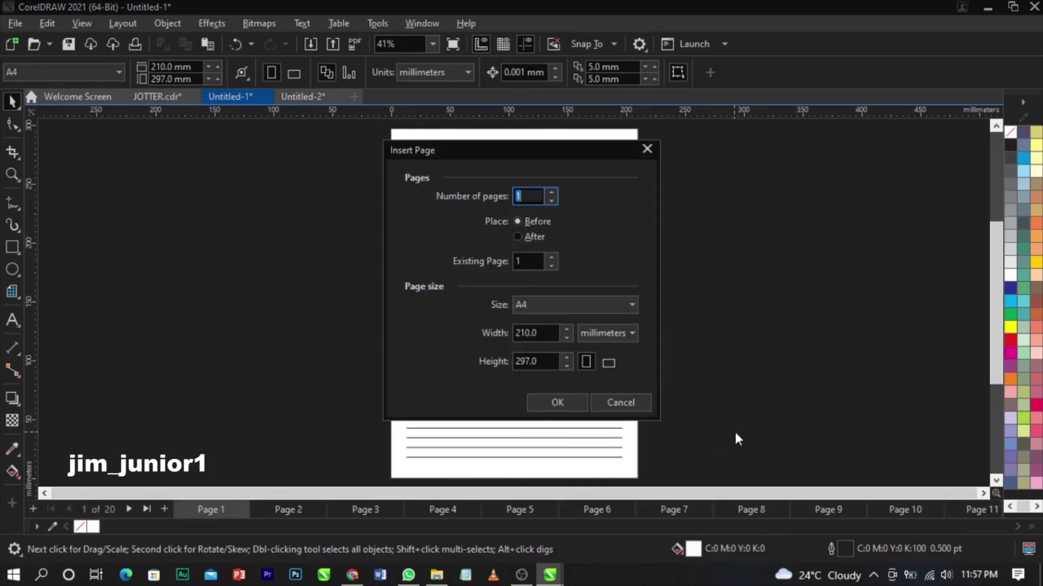
Step: Cancel the Insert Page dialog without adding any pages
key(Escape)
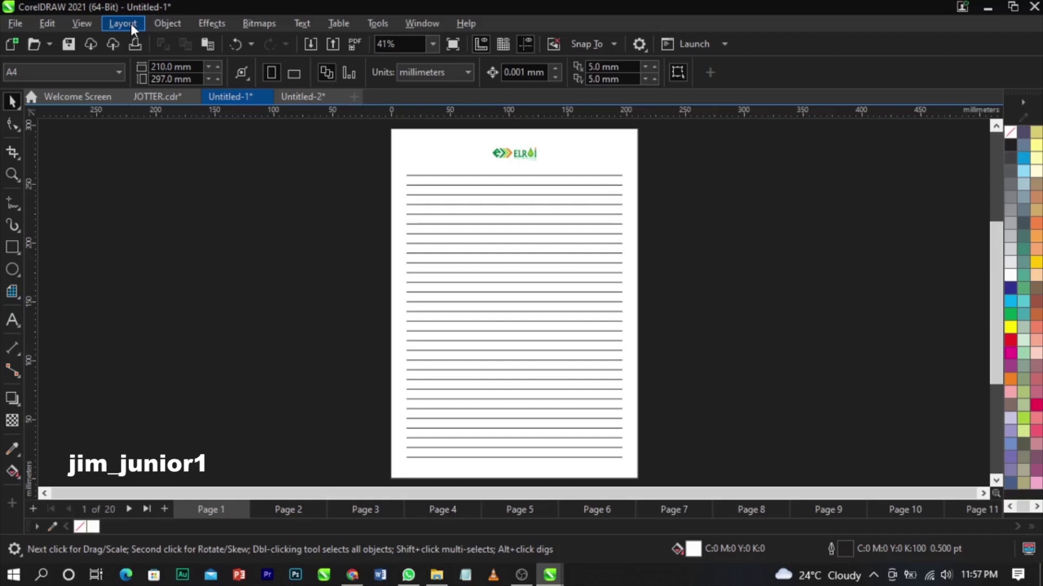
Step: Confirm Page Number Settings starting at 1 on page 1 with the 1, 2, 3, 4, 5… style
click(131, 25)
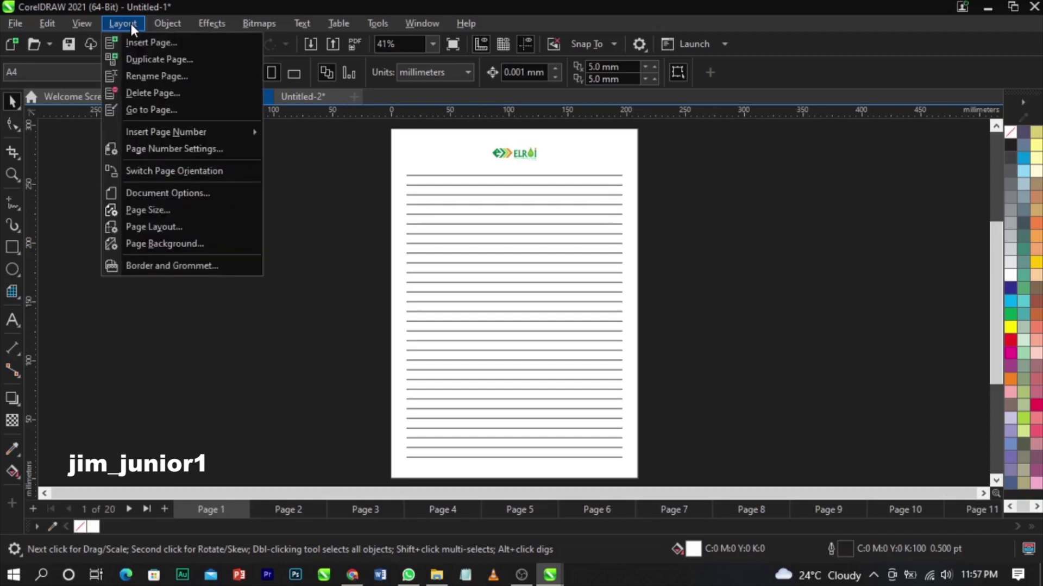
click(159, 144)
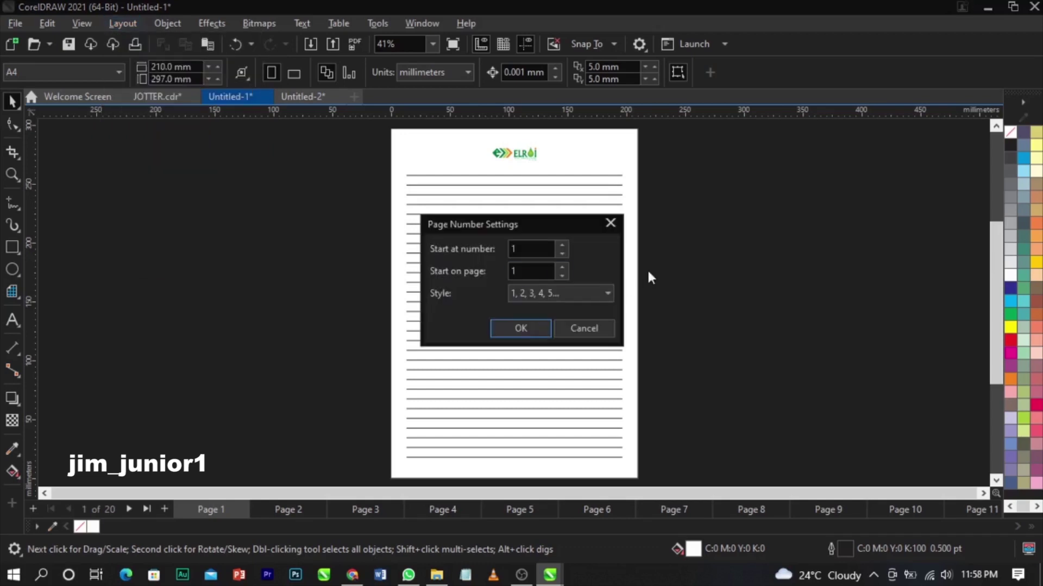
drag(517, 217, 257, 165)
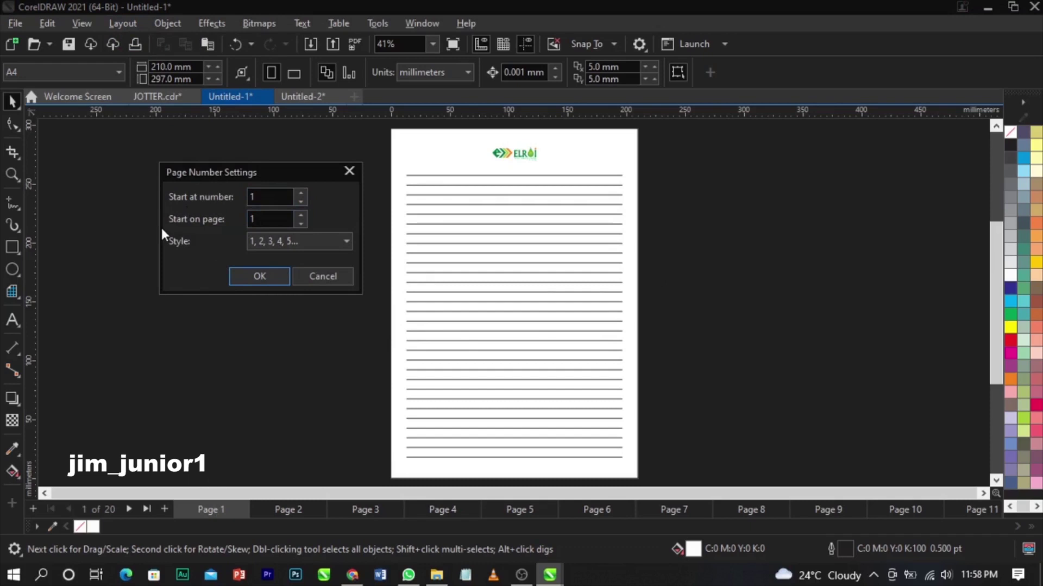
click(254, 220)
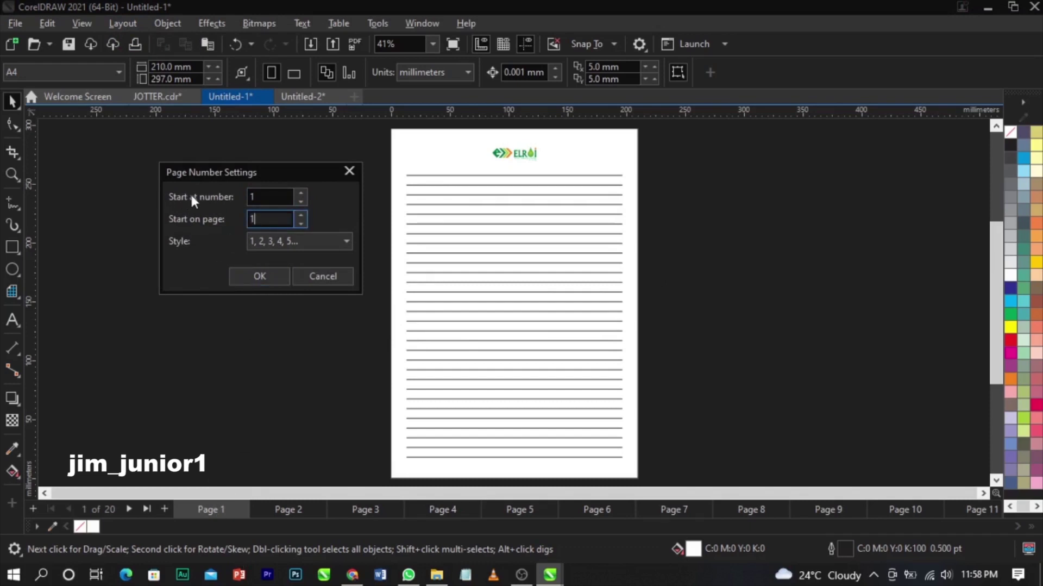
key(shift+Tab)
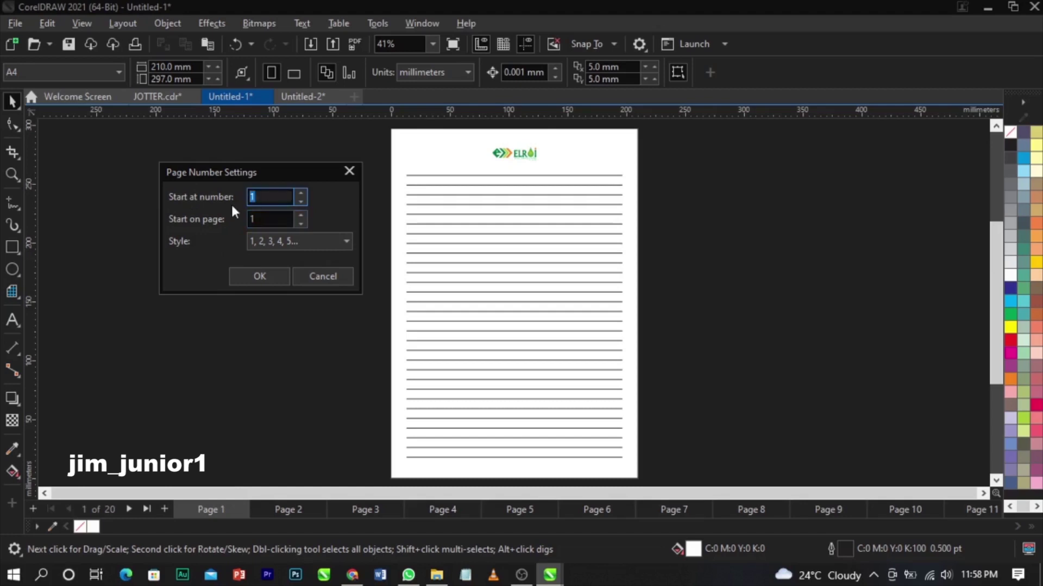
click(272, 199)
click(274, 242)
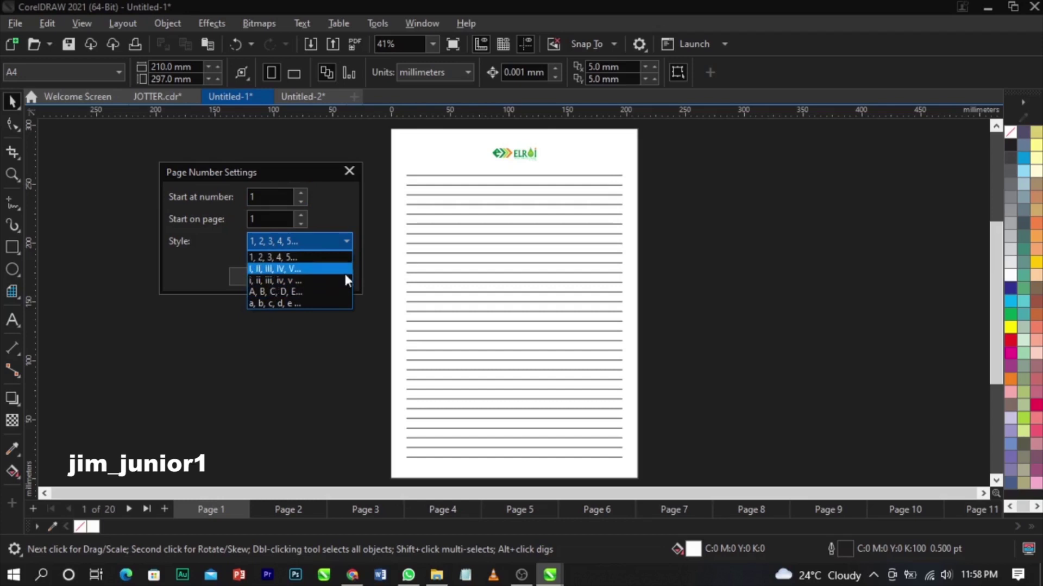
click(332, 200)
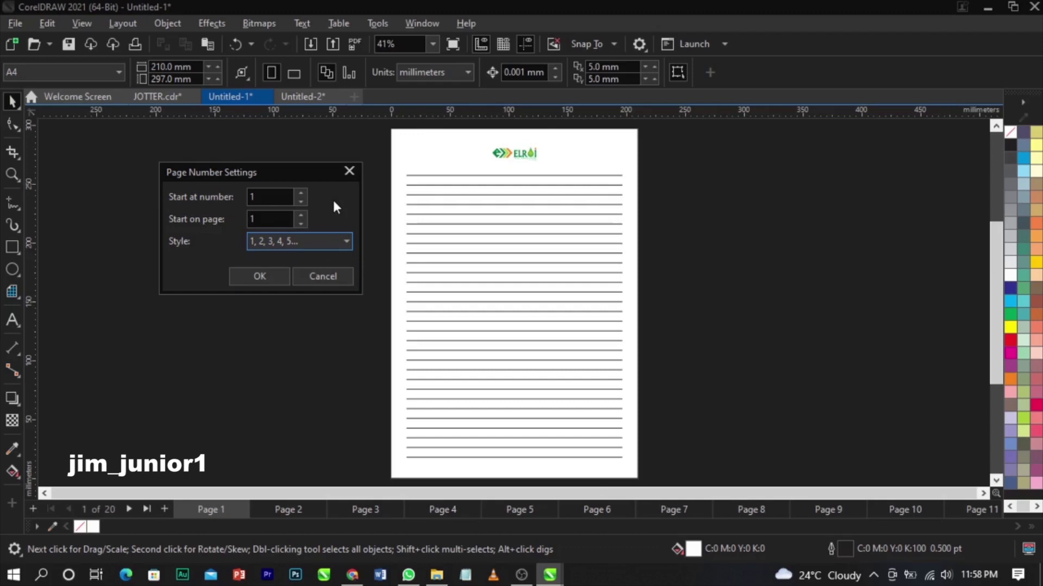
click(270, 244)
click(266, 257)
click(261, 278)
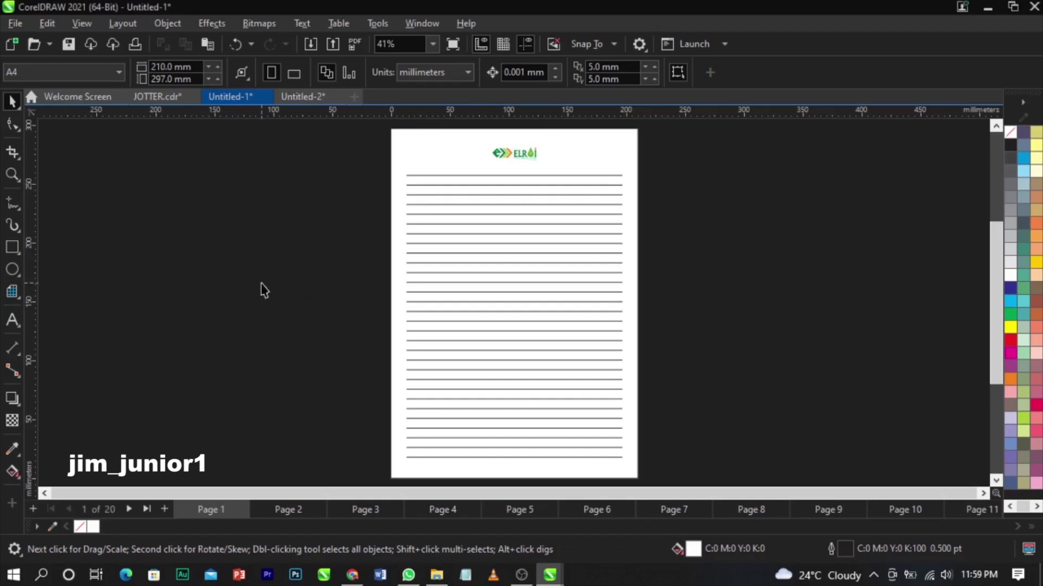
Step: Insert automatic page numbers on all pages via Layout > Insert Page Number
click(133, 25)
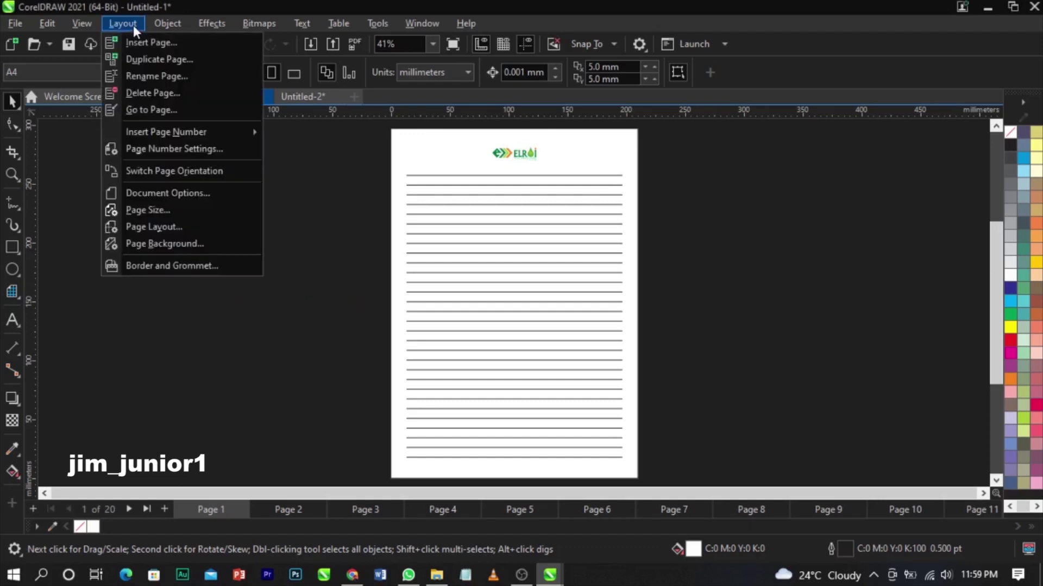
mouse_move(151, 130)
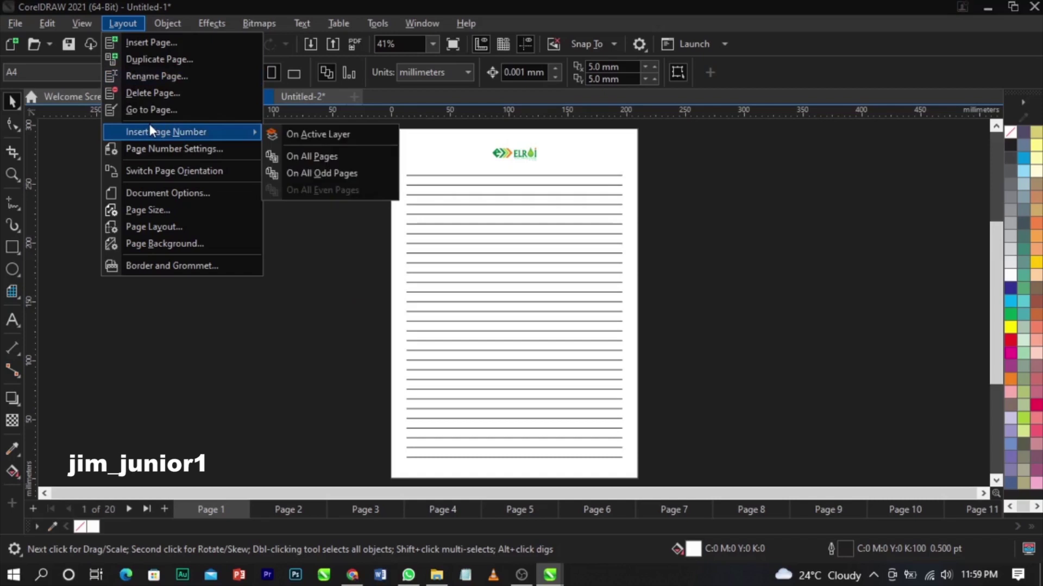
click(331, 155)
click(334, 371)
scroll(525, 472, up, 5)
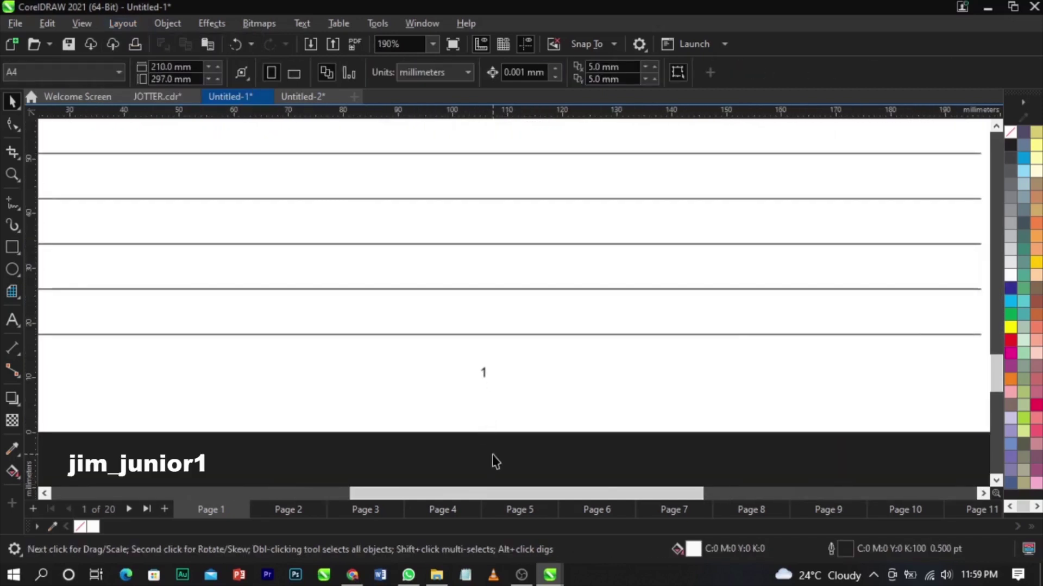
Step: Check pages 7, 10, 18 and 20 for their page numbers, viewing the whole last page
key(Page_Down)
key(Page_Down)
key(Page_Down)
key(Page_Down)
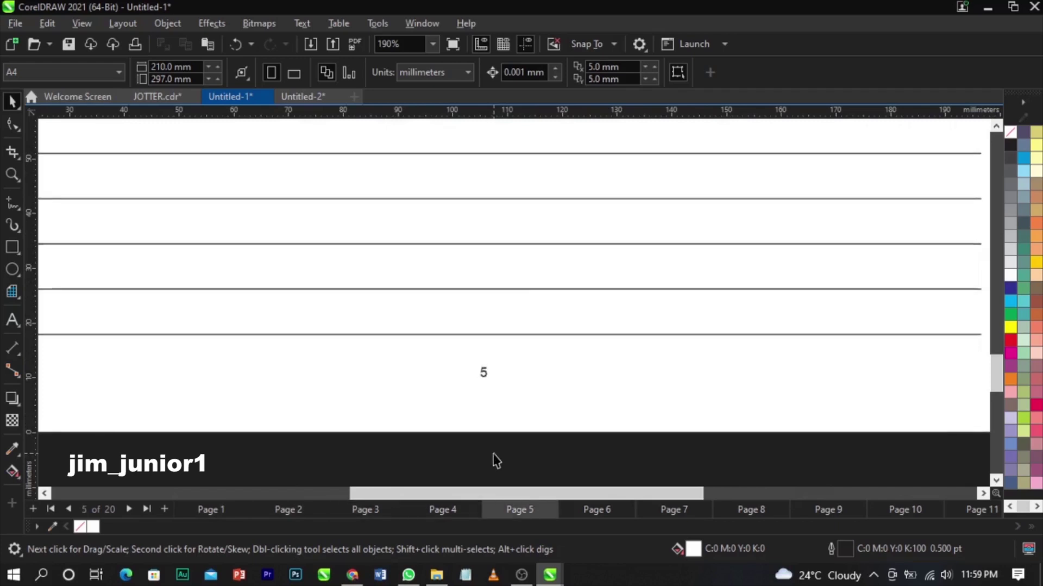
key(Page_Down)
key(Page_Down)
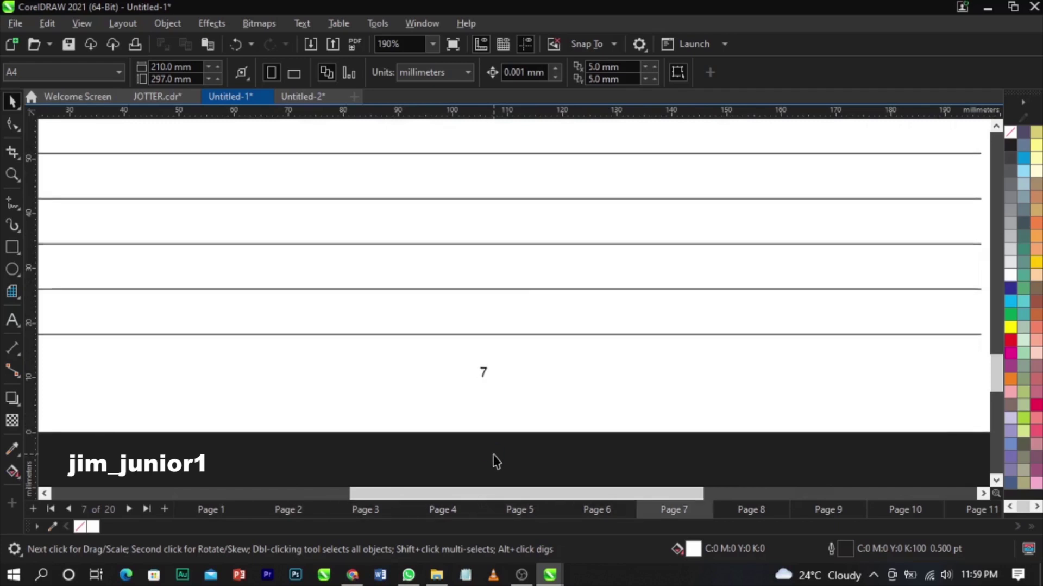
key(Page_Down)
key(Page_Down)
key(Page_Down)
key(Page_Down)
key(Page_Down)
key(Page_Down)
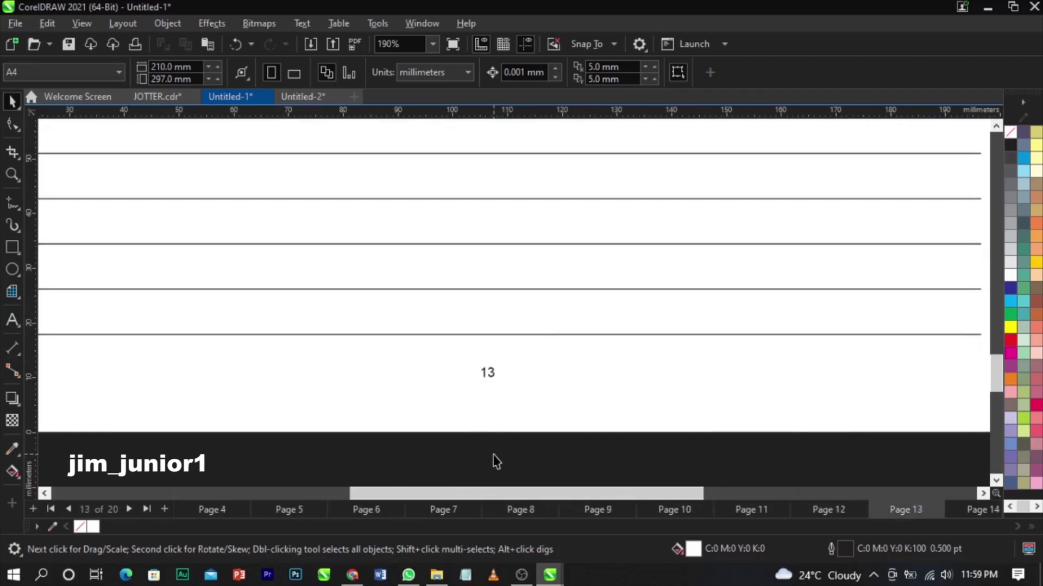
key(Page_Down)
key(Page_Down)
key(Page_Down)
key(Page_Down)
key(Page_Down)
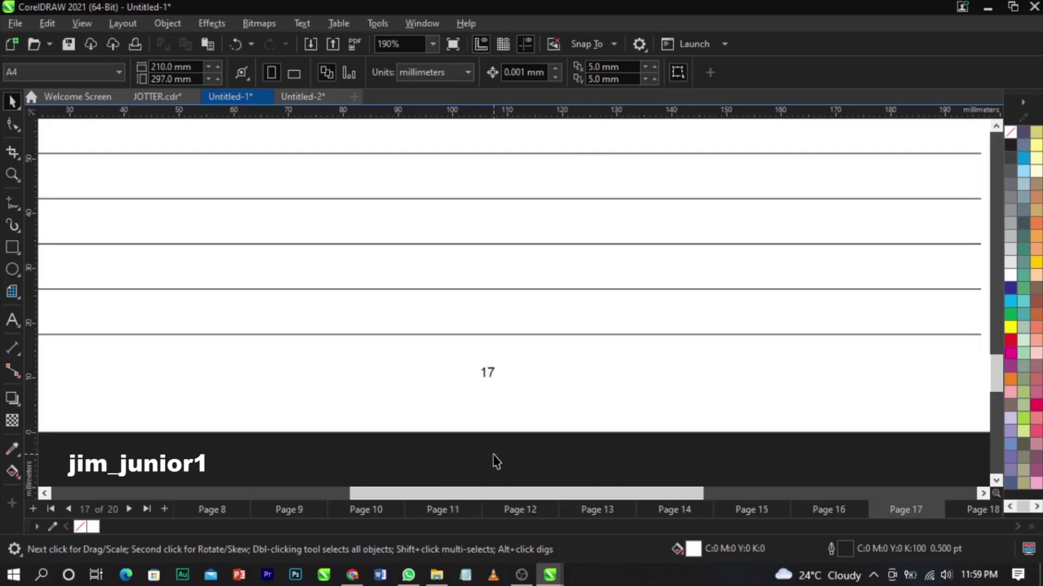
key(Page_Down)
key(Page_Down)
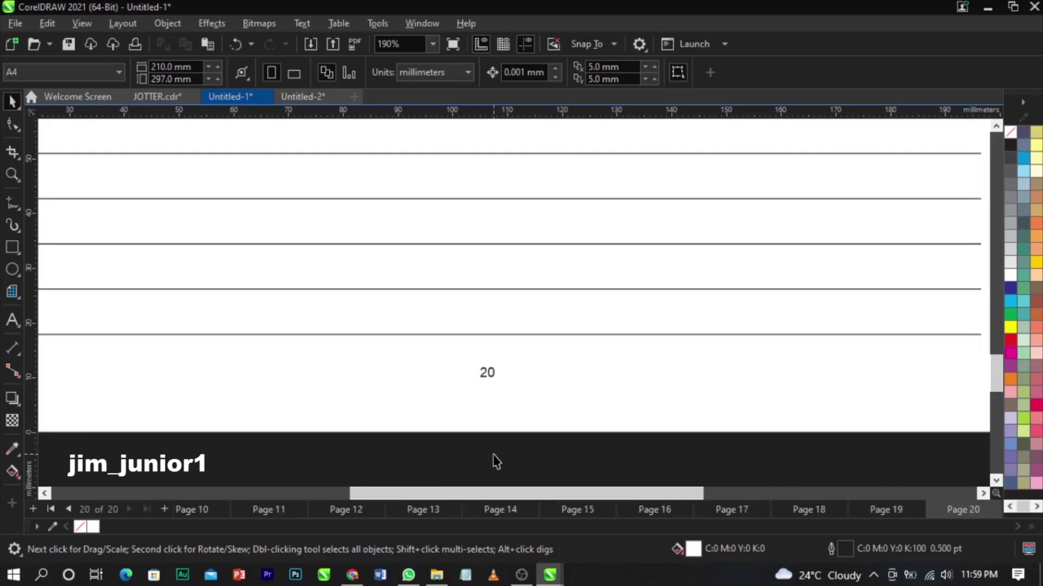
key(shift+F4)
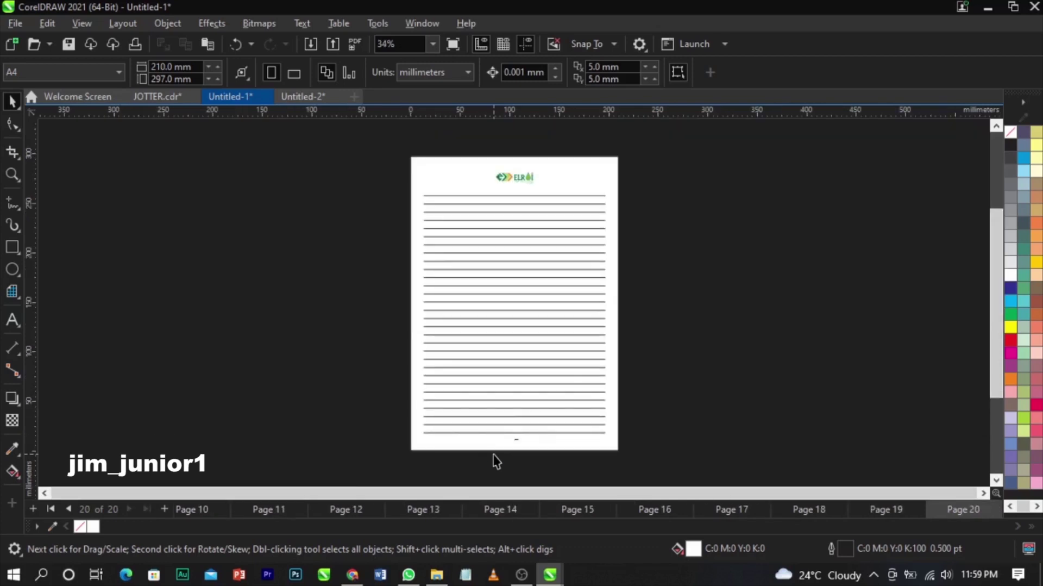
Step: Select page number 20 and inspect its font in the font list
scroll(517, 456, up, 3)
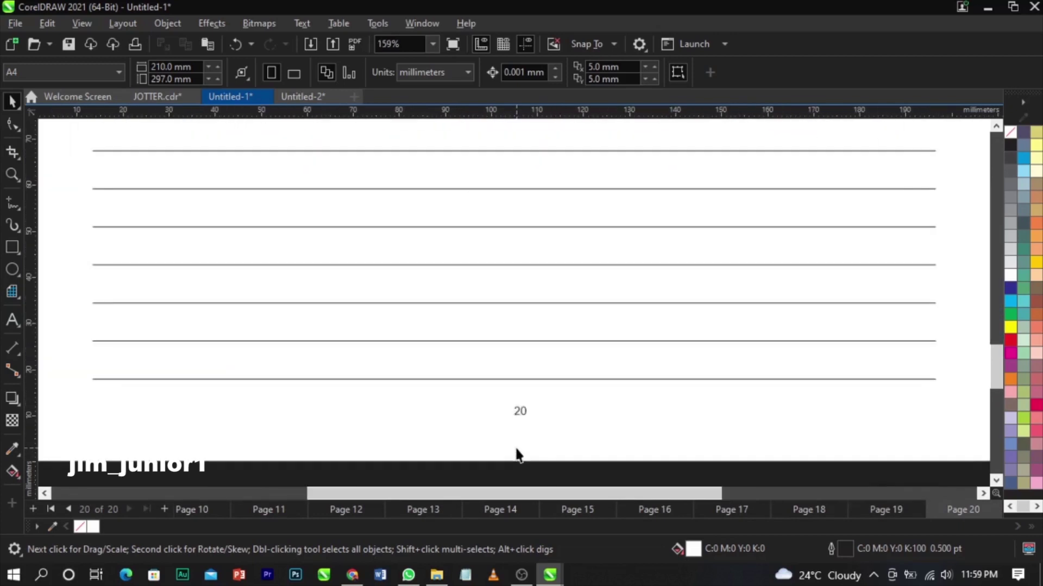
click(522, 411)
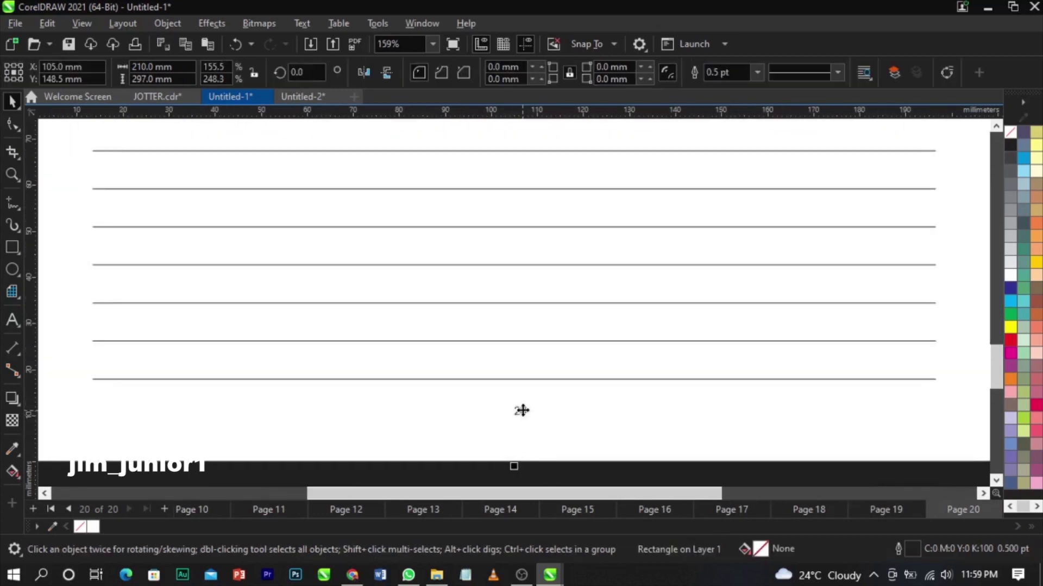
click(521, 411)
scroll(532, 414, down, 1)
click(524, 411)
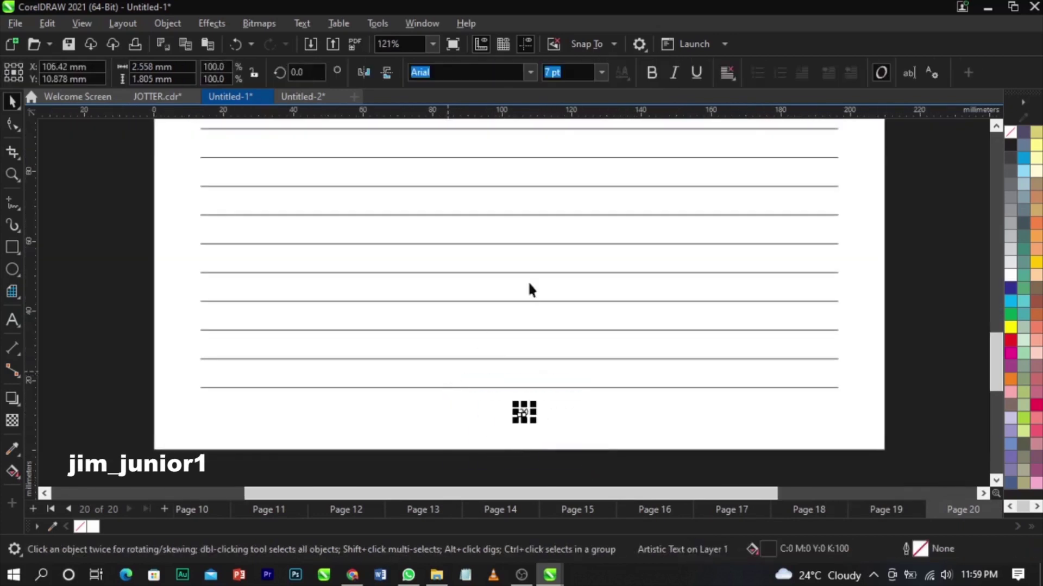
click(531, 73)
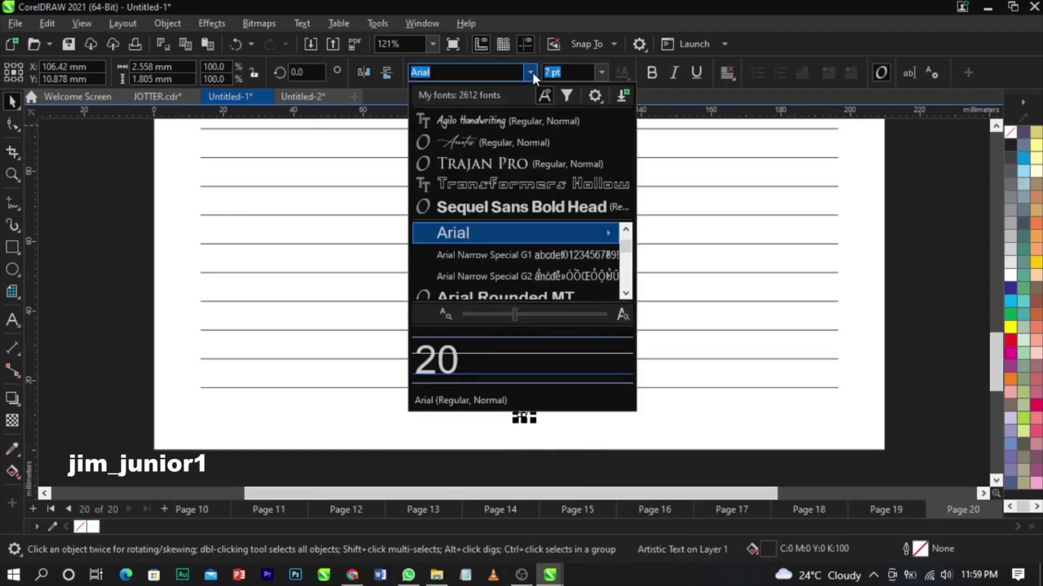
click(526, 135)
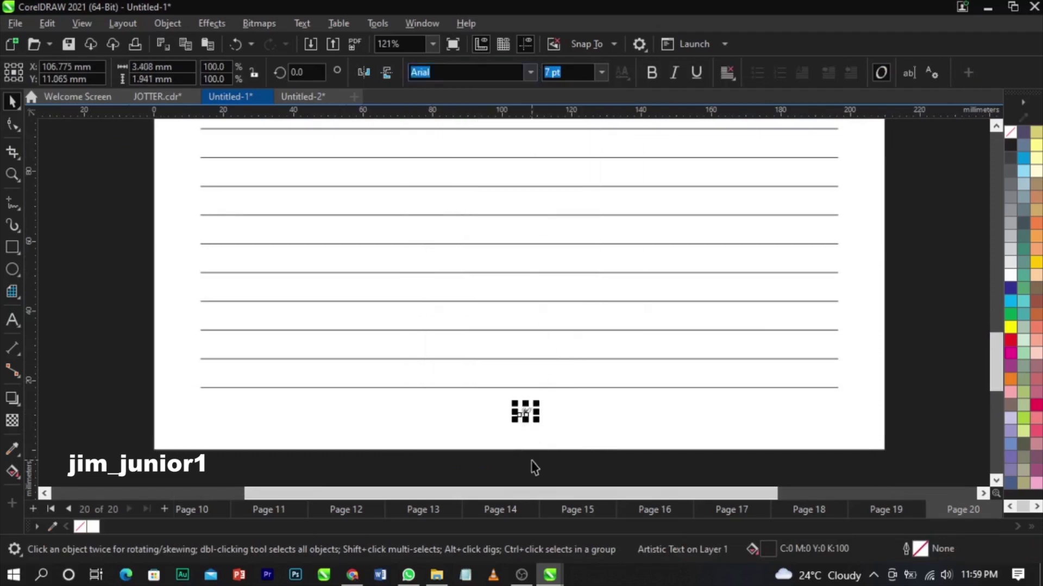
scroll(530, 410, up, 4)
scroll(530, 405, down, 1)
Step: Undo the last change and move the page number to the bottom-right corner
key(Page_Up)
key(Page_Up)
key(Page_Up)
key(Page_Up)
key(Page_Up)
key(Page_Up)
key(Page_Up)
key(Page_Up)
key(Page_Up)
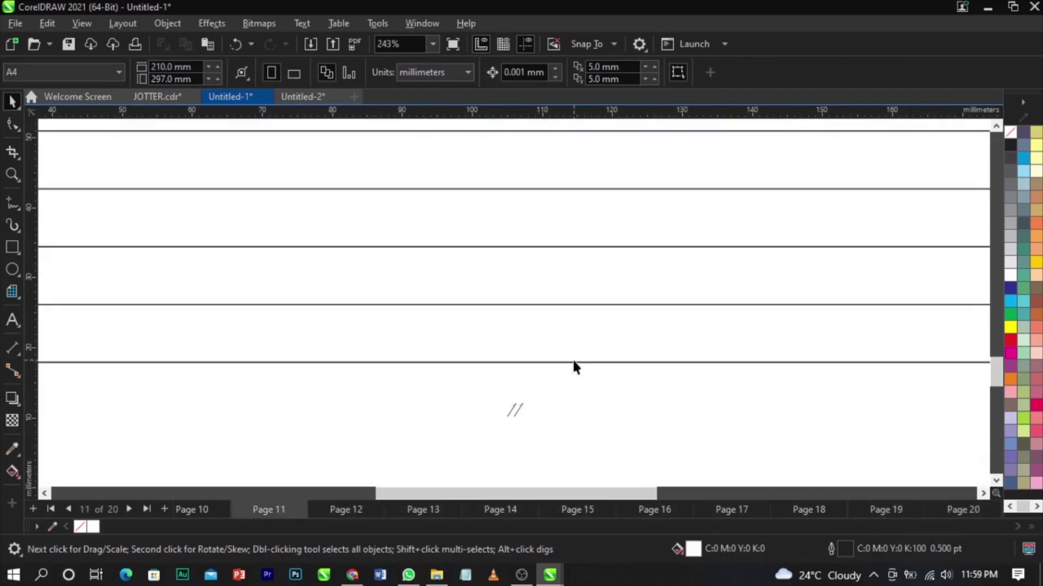
key(ctrl+z)
scroll(575, 365, down, 1)
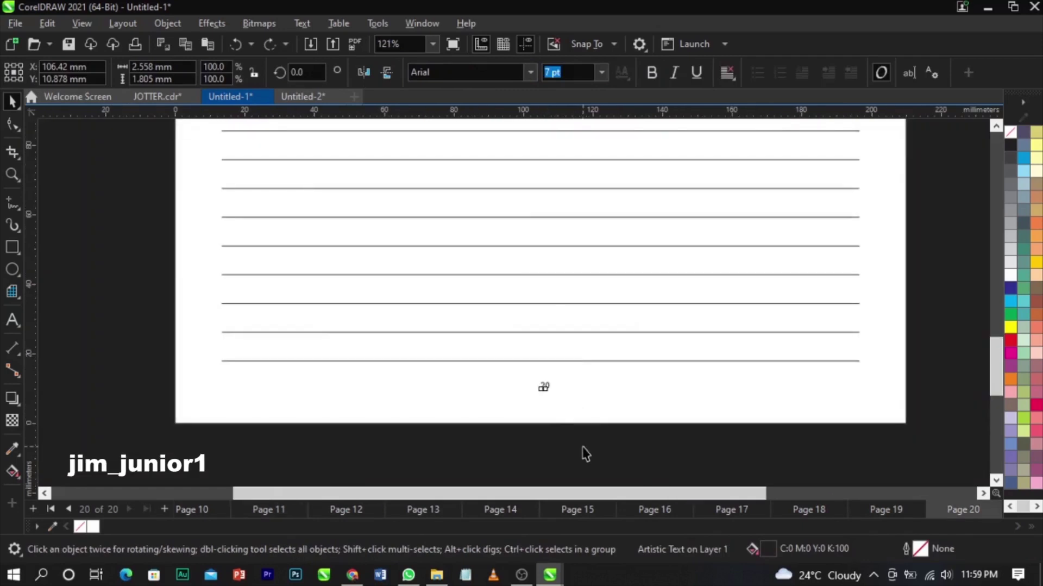
click(496, 452)
drag(545, 385, 853, 408)
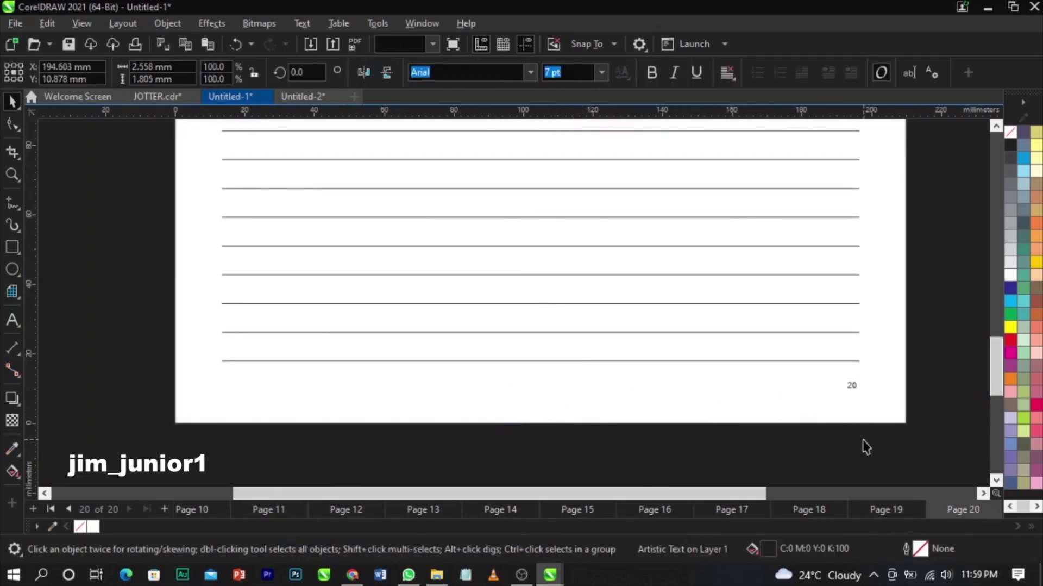
click(864, 447)
Step: Check the page number position on pages 19, 11, 2, 10 and 19
key(Page_Up)
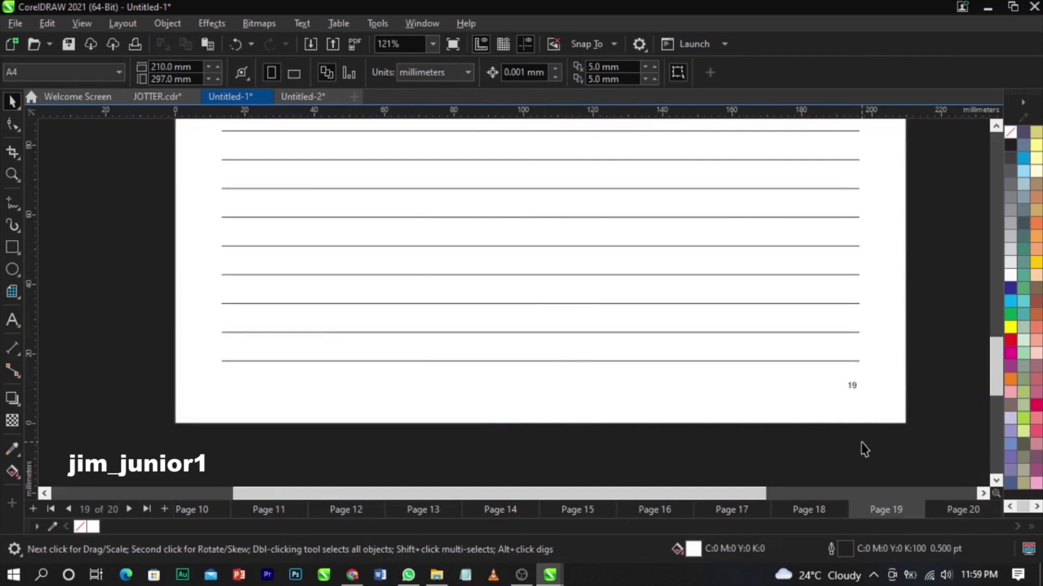
key(Page_Up)
key(Page_Up)
key(Page_Up)
key(Page_Up)
key(Page_Up)
key(Page_Up)
key(Page_Up)
key(Page_Up)
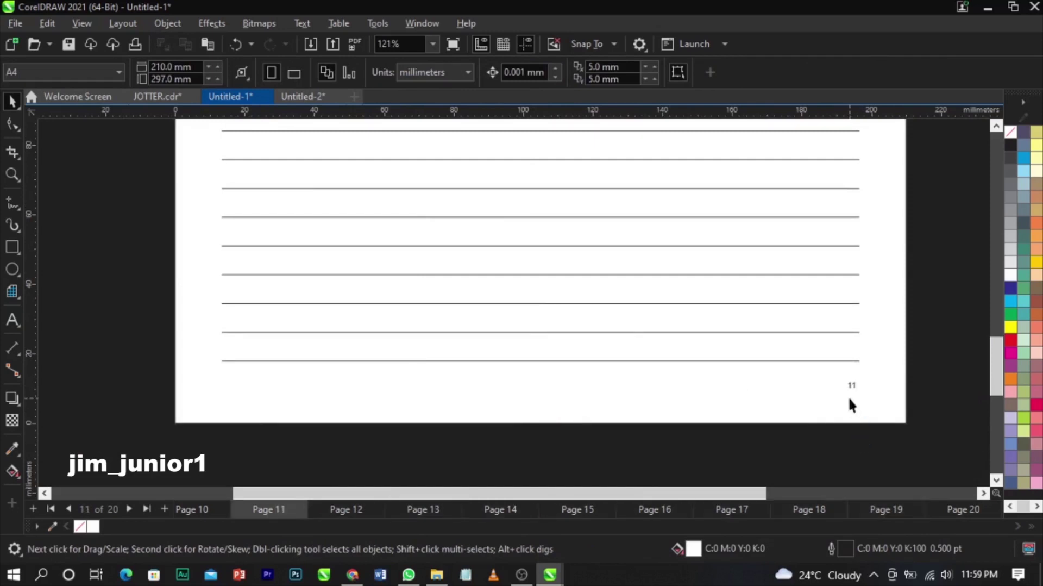
key(Page_Up)
key(Page_Up)
key(Page_Up)
key(Page_Up)
key(Page_Up)
key(Page_Up)
key(Page_Up)
key(Page_Up)
key(Page_Up)
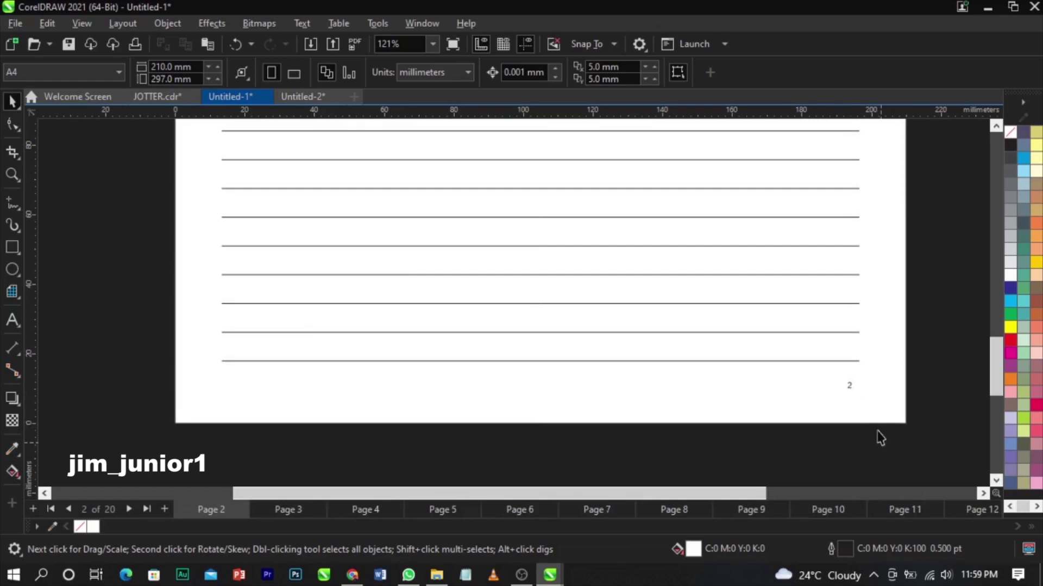
drag(833, 446, 230, 392)
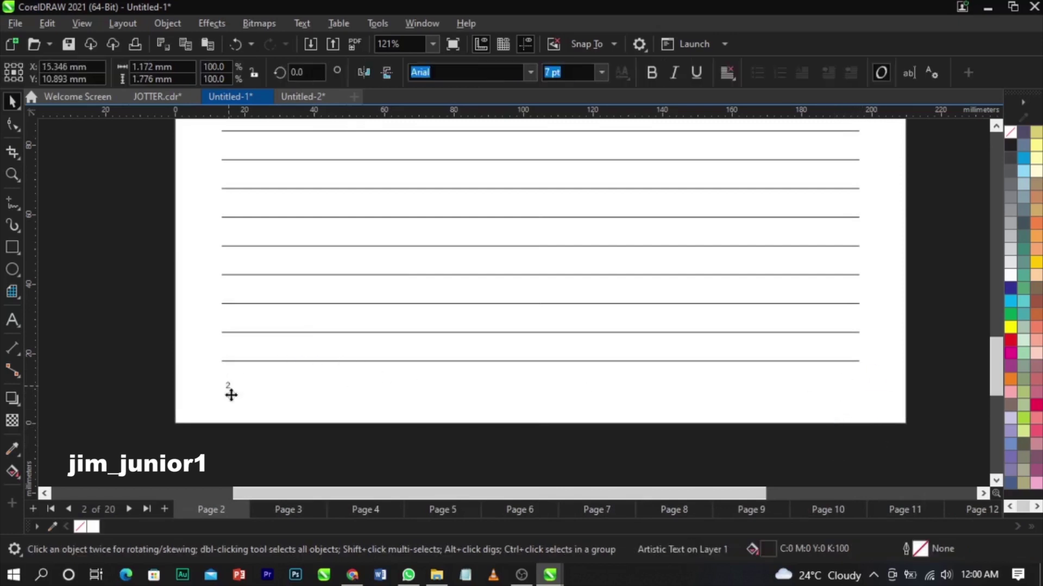
click(255, 461)
key(Page_Down)
key(Page_Down)
key(Page_Down)
key(Page_Down)
key(Page_Down)
key(Page_Down)
key(Page_Down)
key(Page_Down)
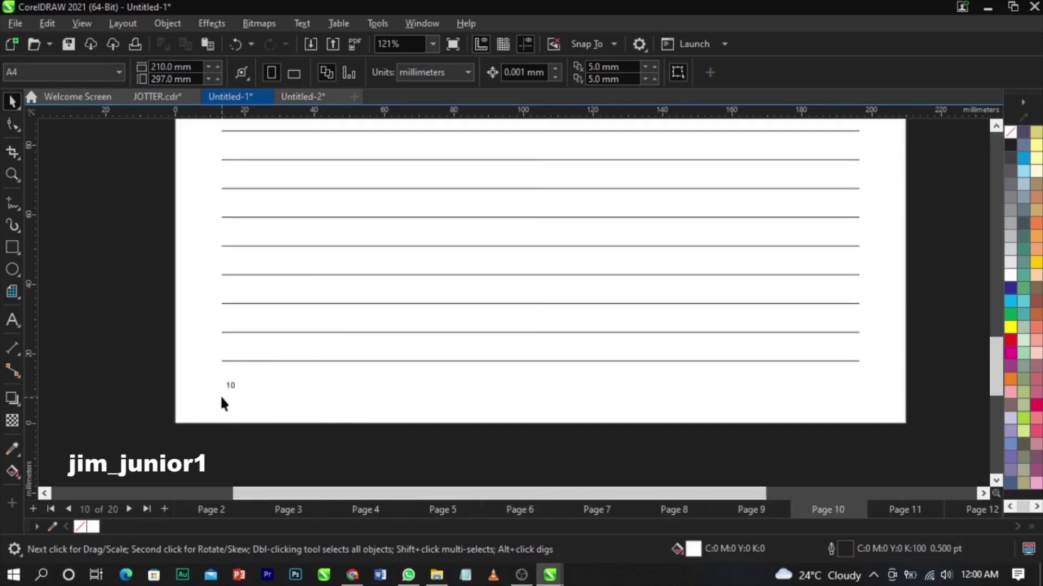
key(Page_Down)
key(Page_Down)
key(Page_Down)
key(Page_Down)
key(Page_Down)
key(Page_Down)
key(Page_Down)
key(Page_Down)
key(Page_Down)
drag(204, 443, 517, 416)
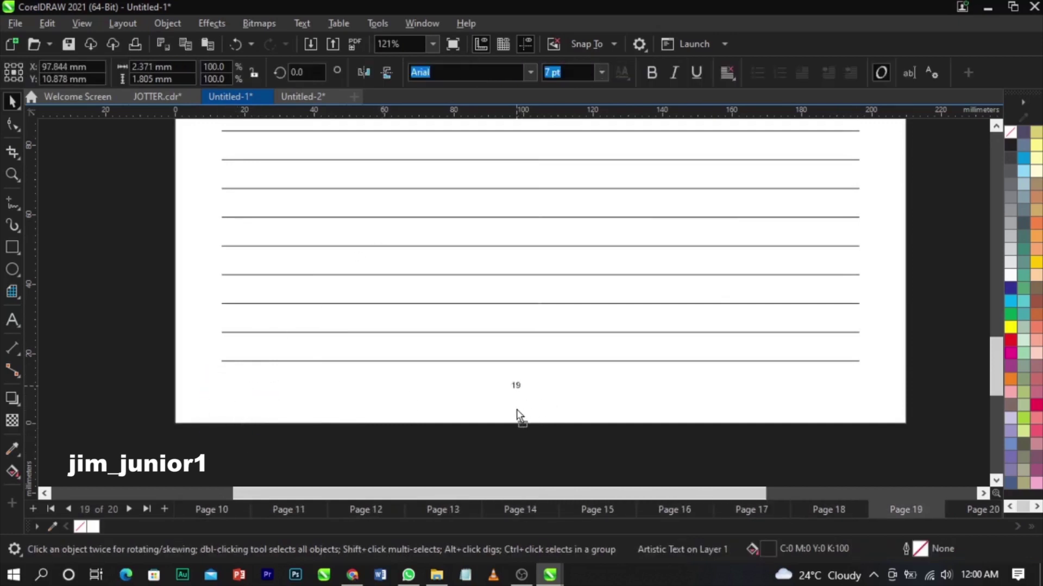
Step: Deselect the page number and cancel the Insert Page prompt so no extra page is added
click(547, 425)
key(Page_Down)
key(Page_Down)
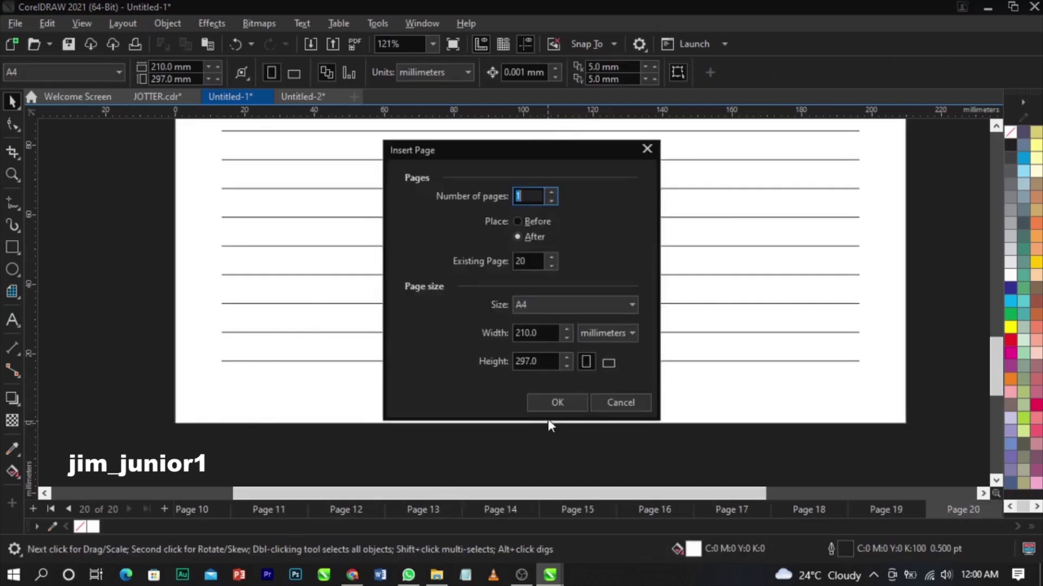
click(602, 403)
Step: Go back to page 1, fit the whole page in view, and show it in Full-Screen Preview
key(Page_Up)
key(Page_Up)
key(Page_Up)
key(Page_Up)
key(Page_Up)
key(Page_Up)
key(Page_Up)
key(Page_Up)
key(Page_Up)
key(Page_Up)
key(Page_Up)
key(Page_Up)
key(Page_Up)
key(Page_Up)
key(Page_Up)
key(Page_Up)
key(Page_Up)
key(Page_Up)
key(Page_Up)
key(shift+F4)
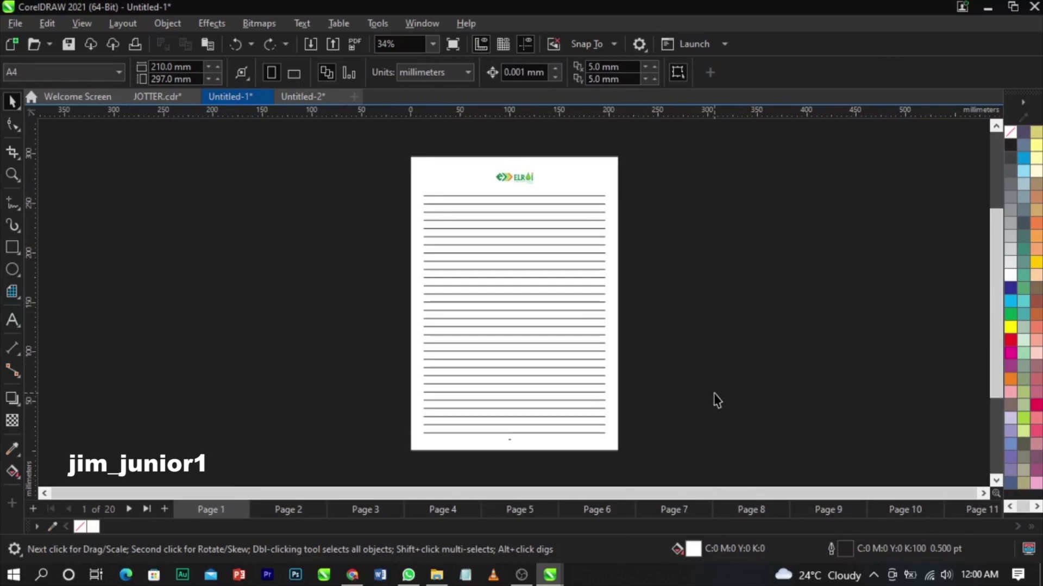
key(F9)
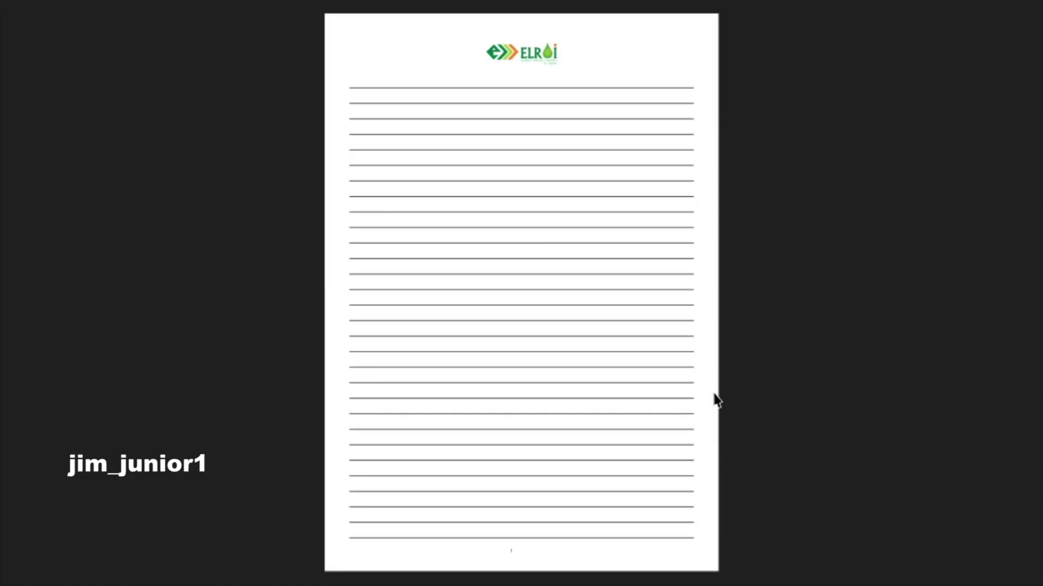